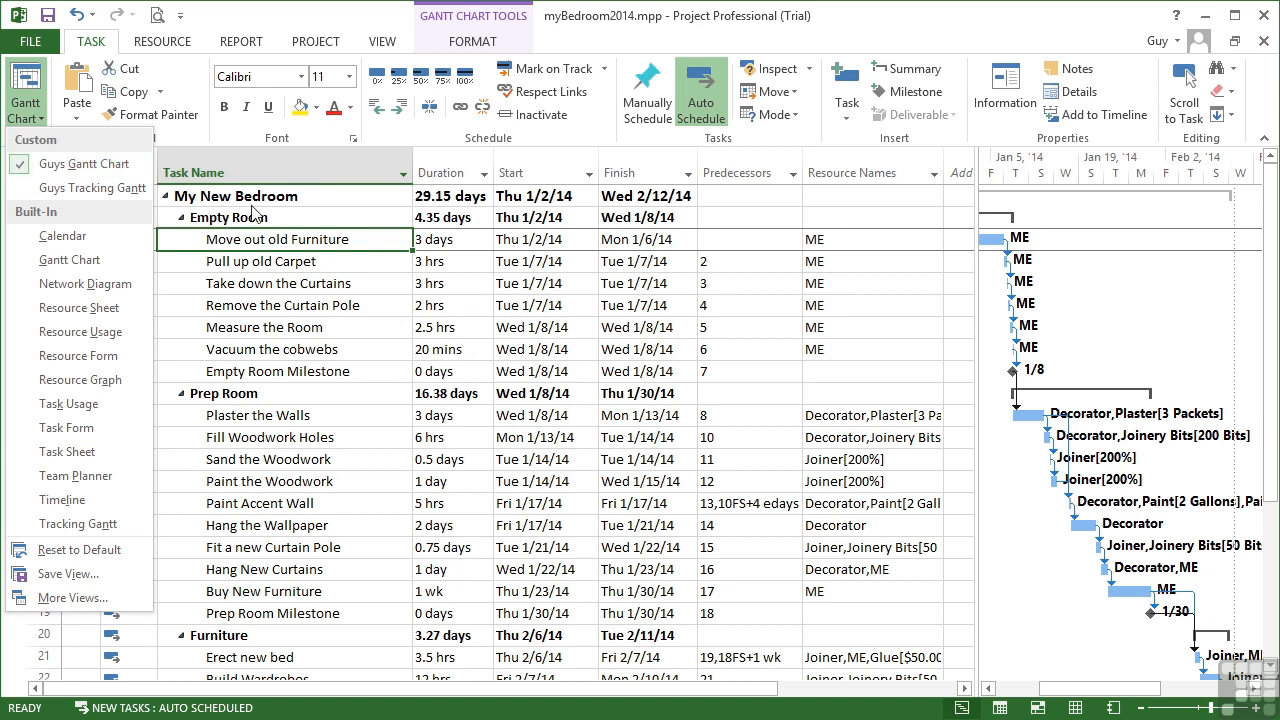
Draw an arrow on the Gantt chart from the empty space beside the Empty Room tasks to the Plaster the Walls bar
{"action": "left_click", "coordinate": [310, 232]}
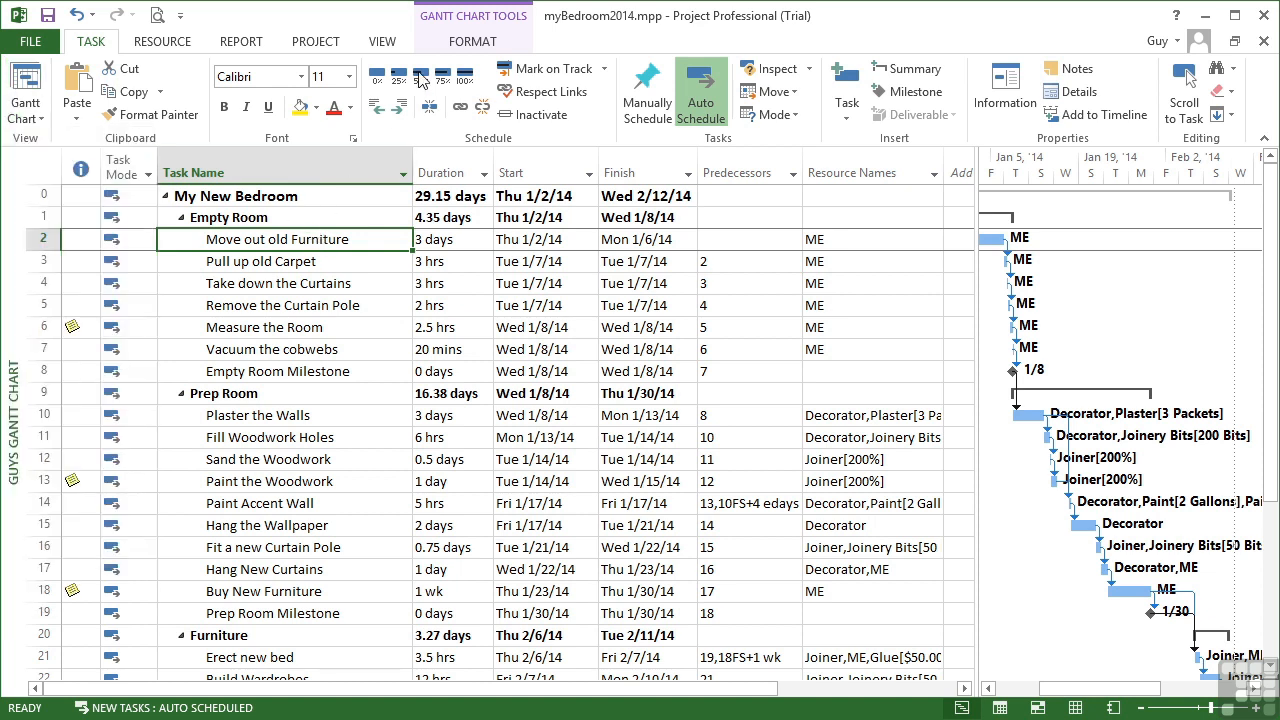
{"action": "left_click", "coordinate": [472, 42]}
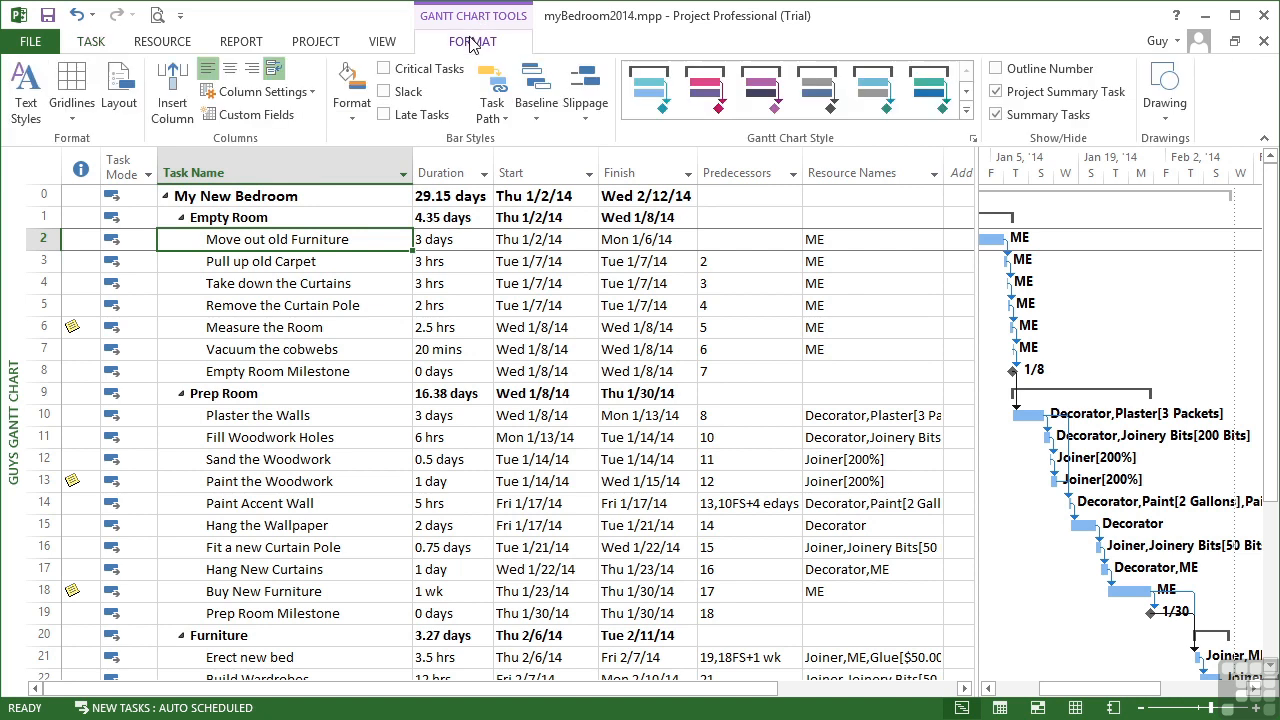
{"action": "left_click", "coordinate": [1176, 122]}
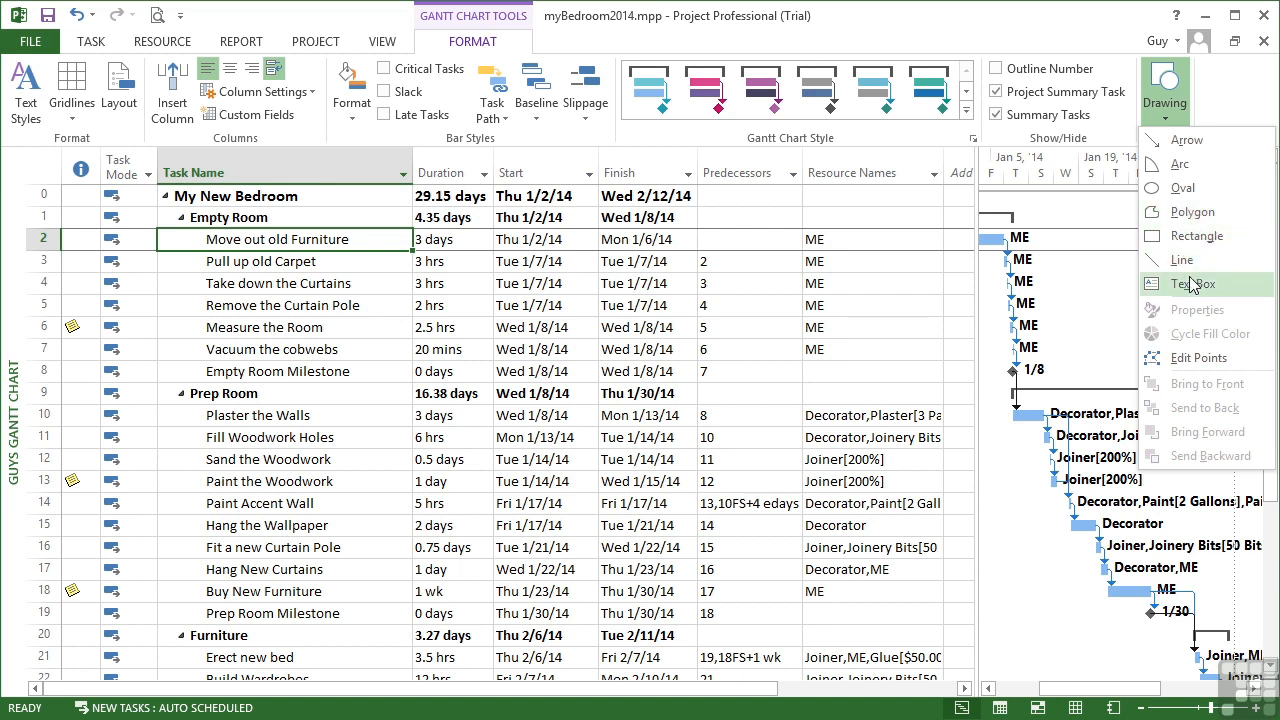
{"action": "left_click", "coordinate": [1180, 140]}
{"action": "left_click_drag", "start_coordinate": [1145, 271], "coordinate": [1040, 410]}
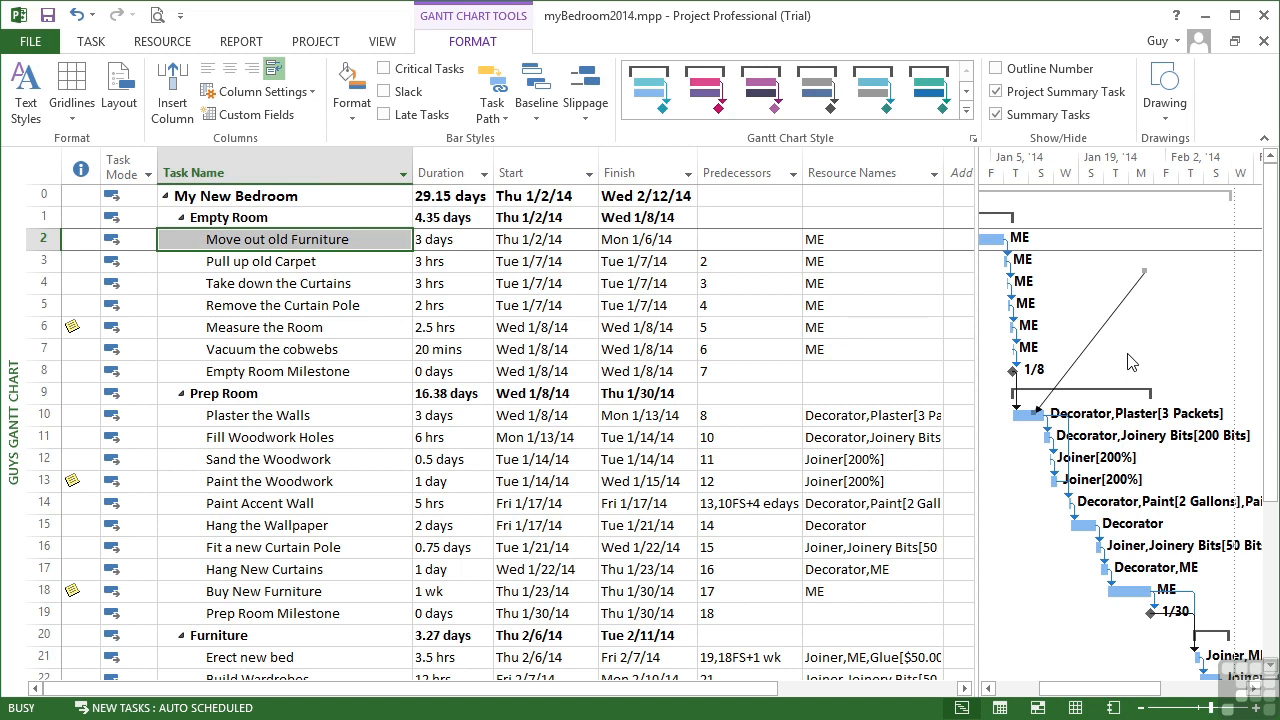
Add a text box reading THIS TASK IS VITAL at the arrow's tail and shorten its height to fit the text
{"action": "left_click", "coordinate": [1166, 128]}
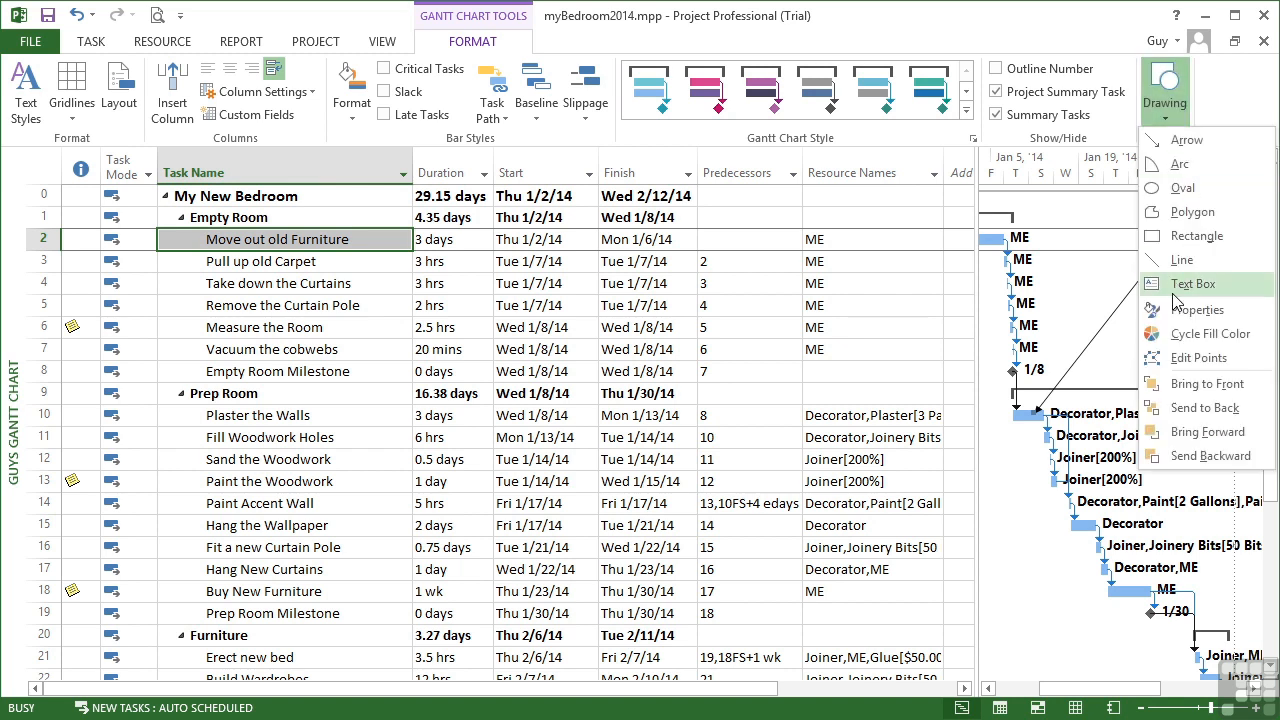
{"action": "left_click", "coordinate": [1180, 285]}
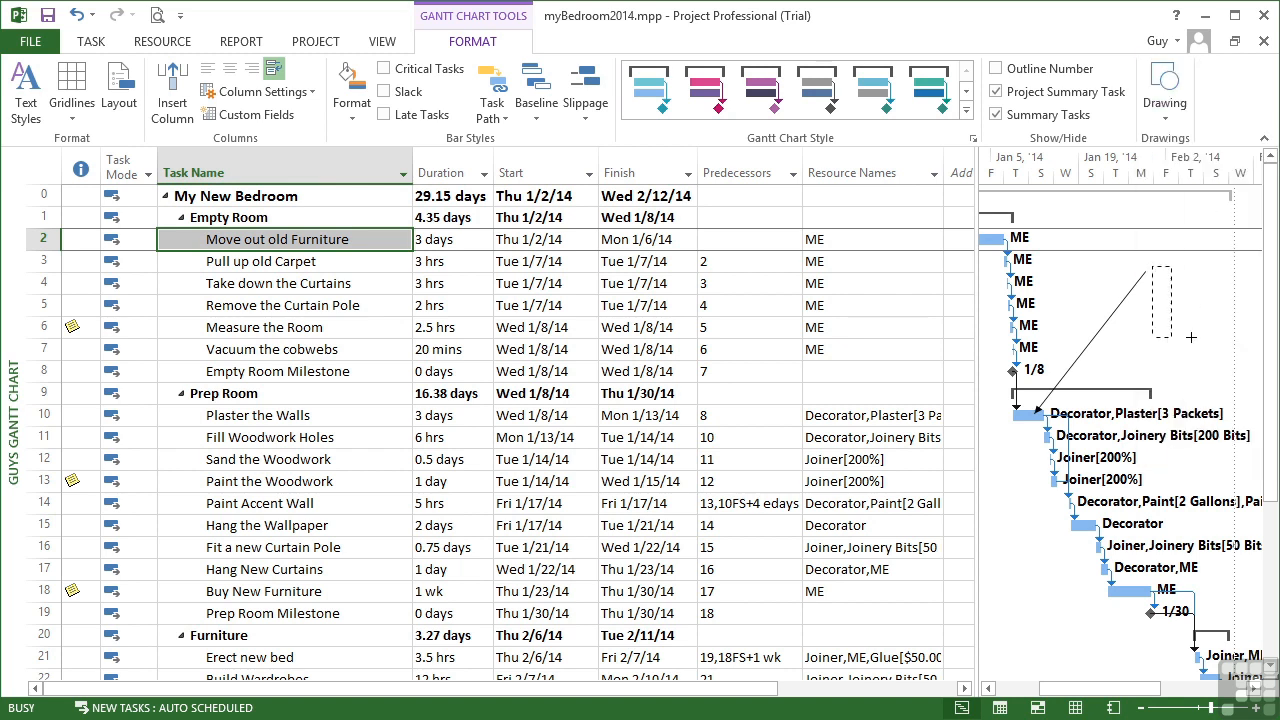
{"action": "left_click_drag", "start_coordinate": [1231, 335], "coordinate": [1237, 335]}
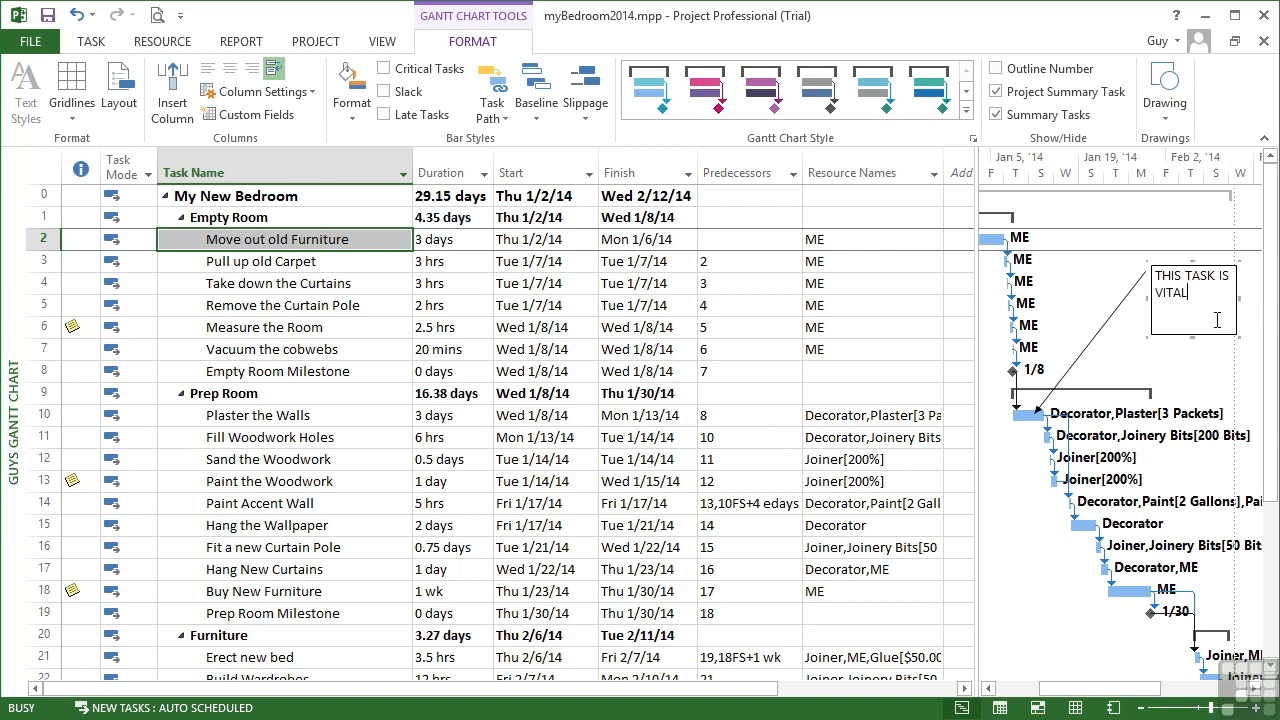
{"action": "left_click_drag", "start_coordinate": [1192, 343], "coordinate": [1192, 320]}
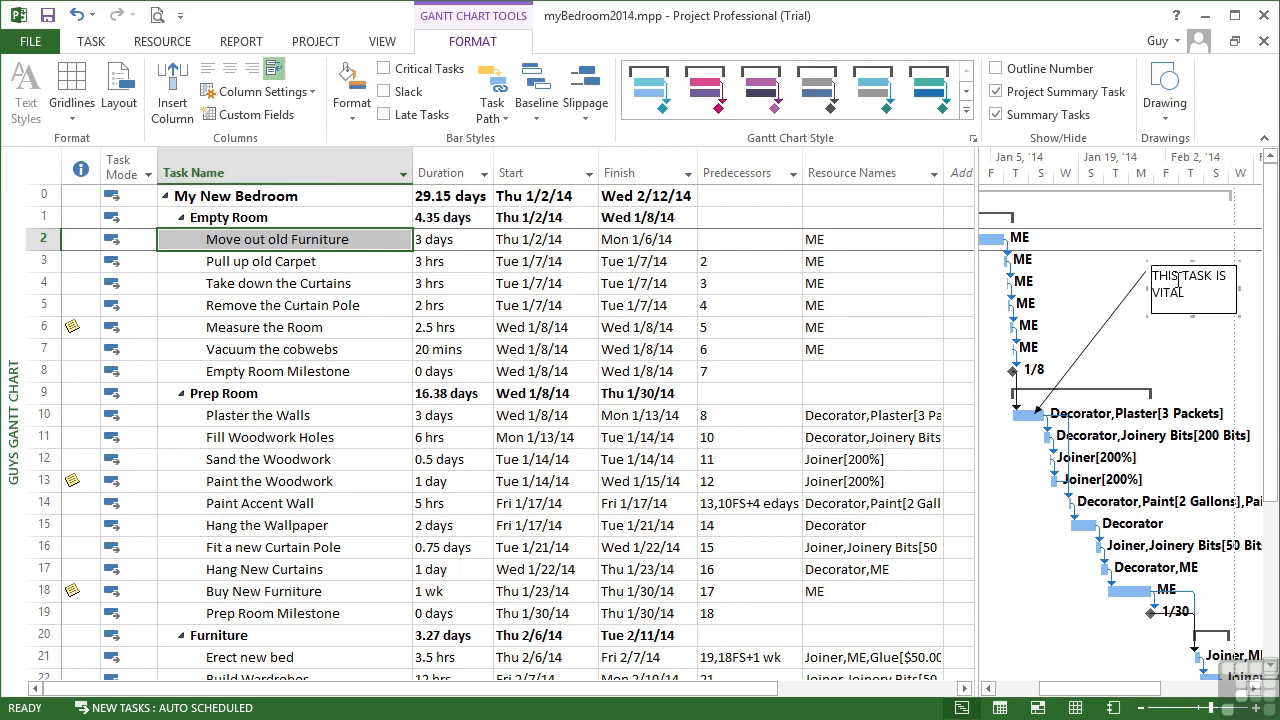
Give the THIS TASK IS VITAL text box a light green fill and a thicker border line
{"action": "right_click", "coordinate": [1181, 279]}
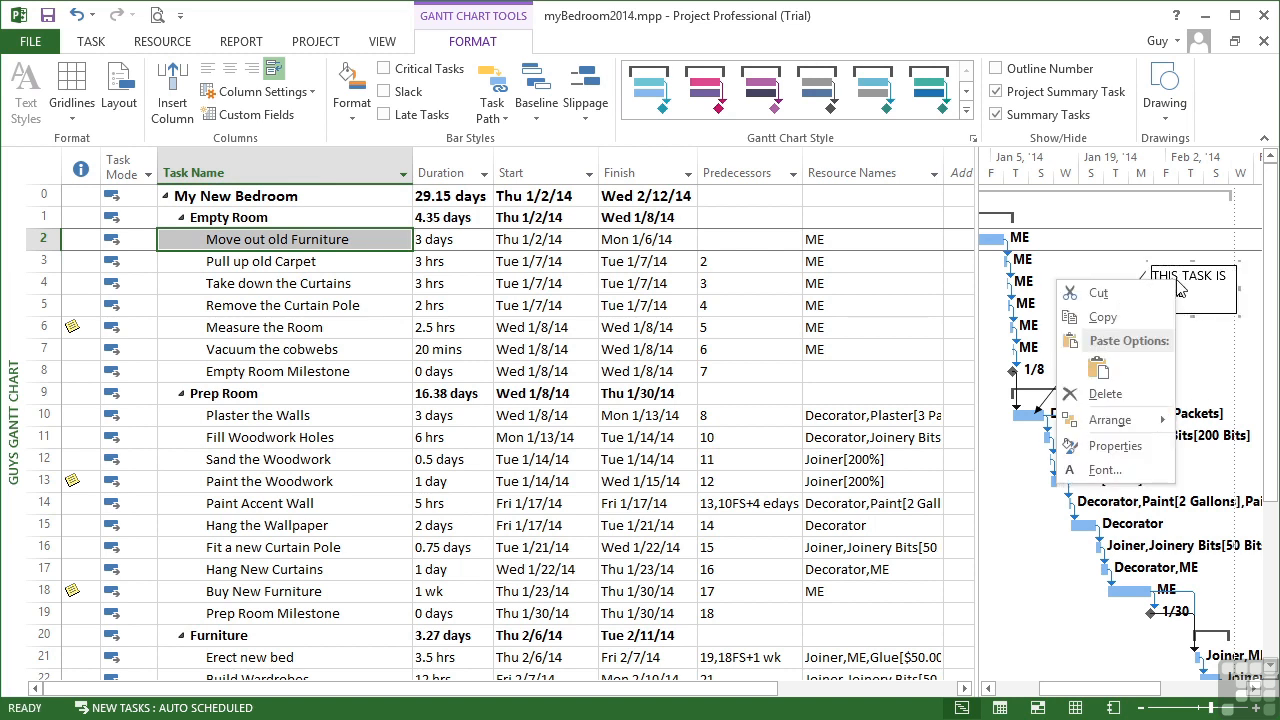
{"action": "left_click", "coordinate": [1105, 447]}
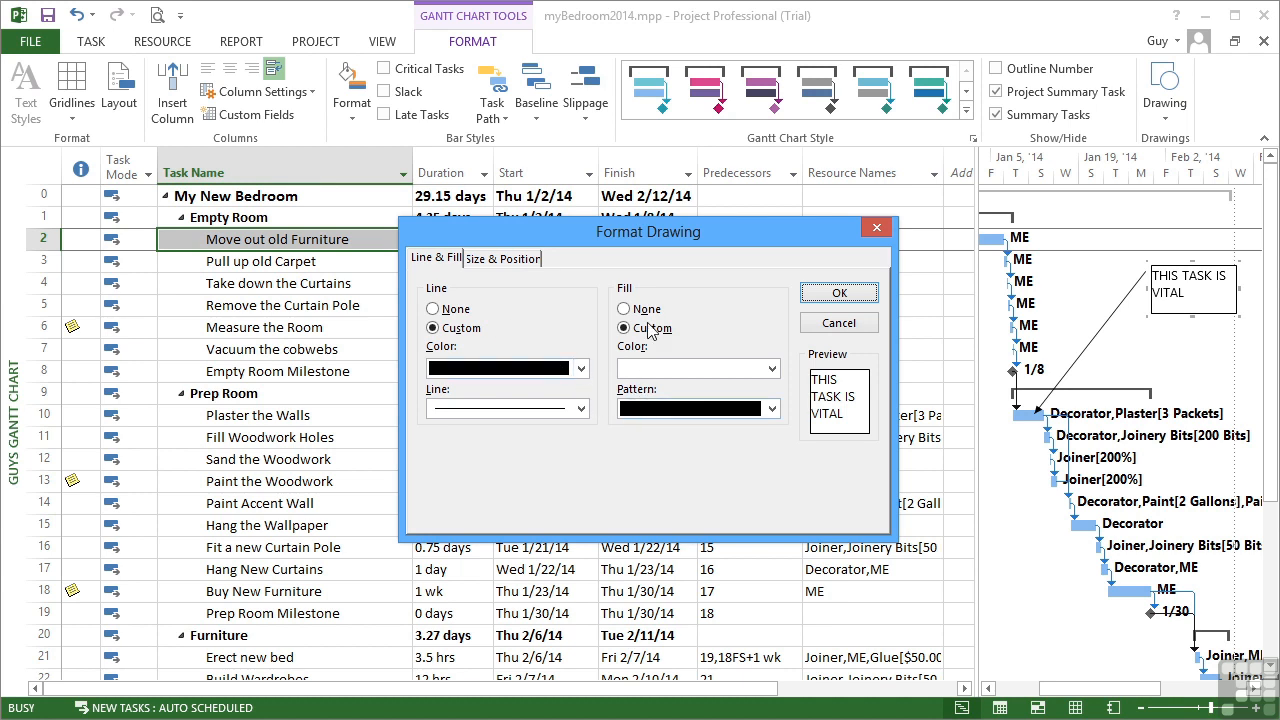
{"action": "left_click", "coordinate": [678, 372]}
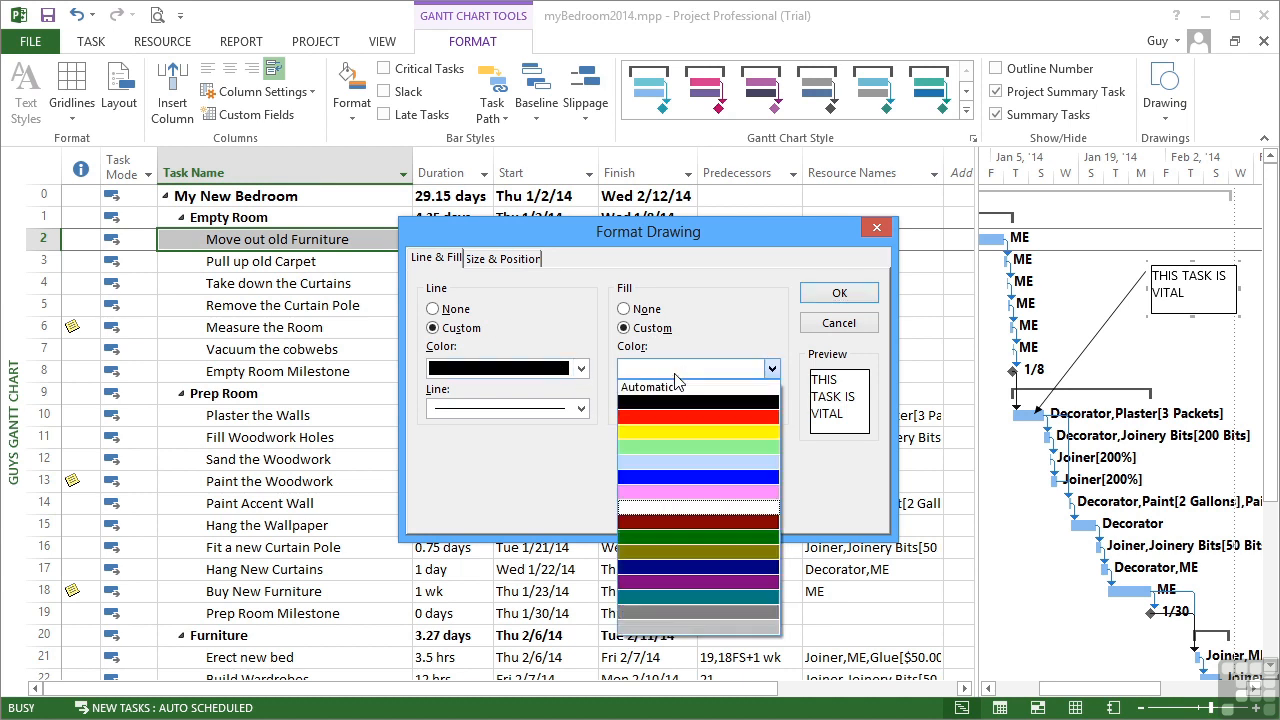
{"action": "left_click", "coordinate": [678, 449]}
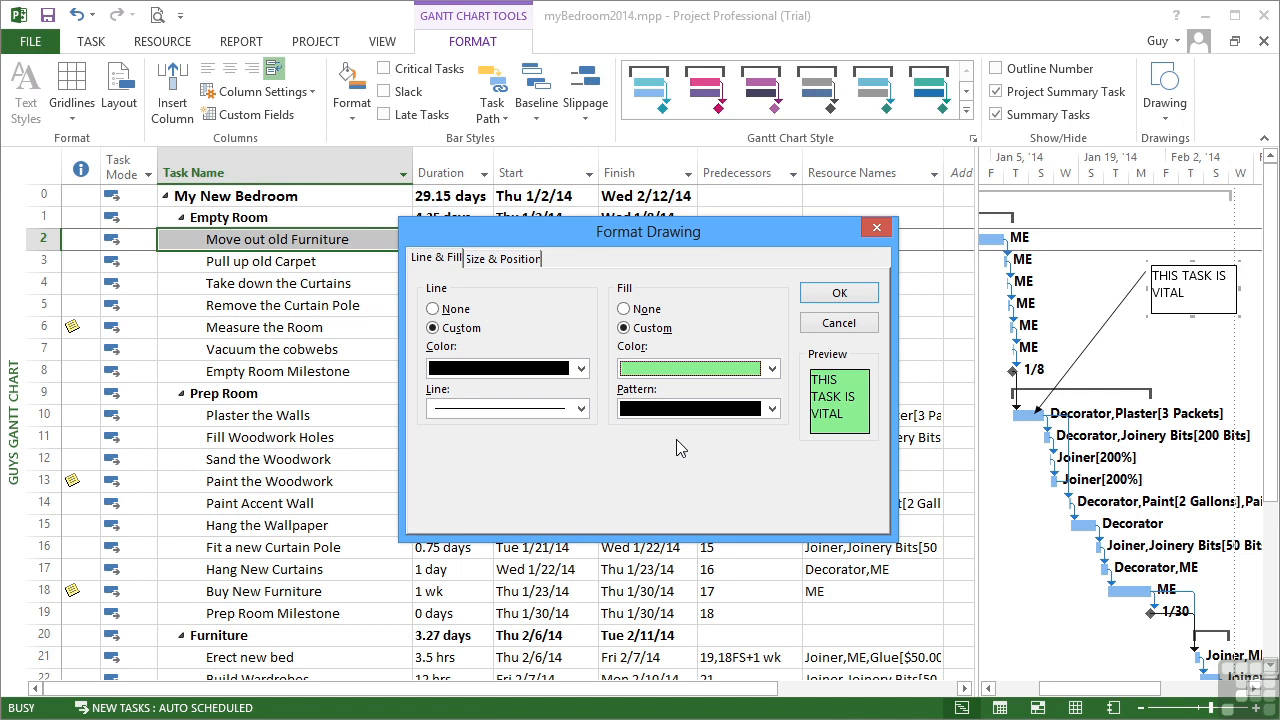
{"action": "left_click", "coordinate": [581, 410]}
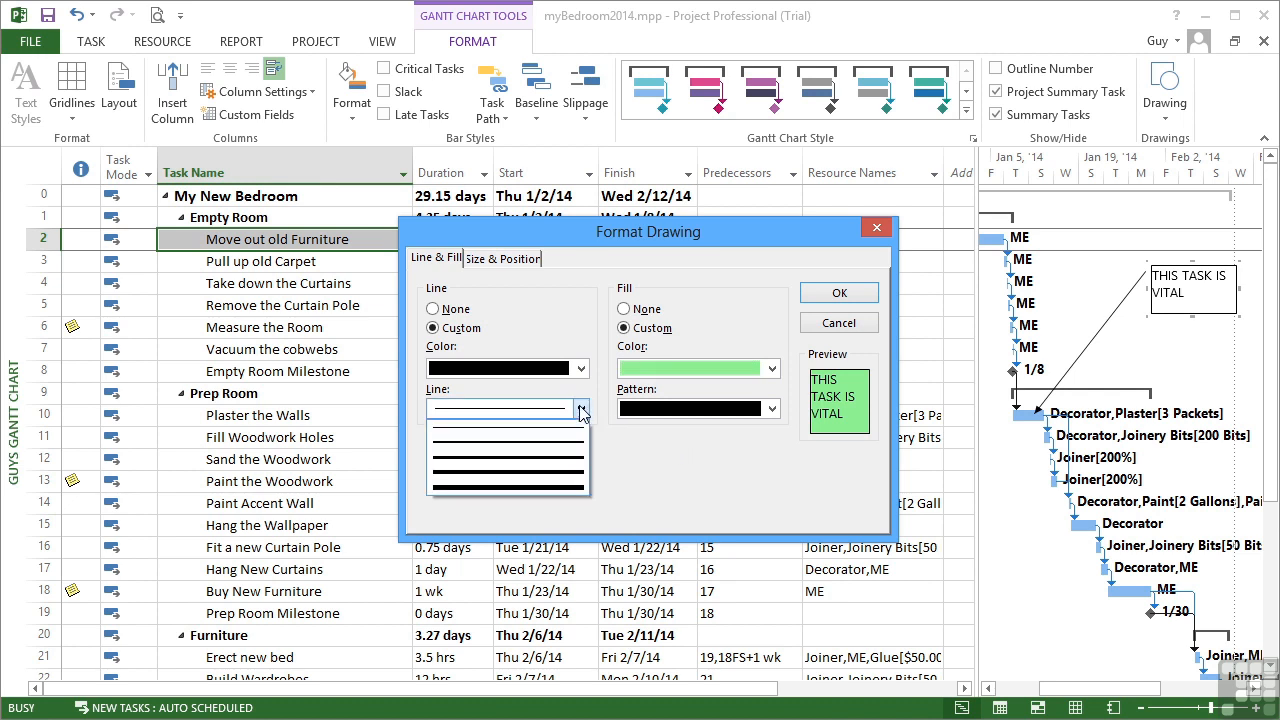
{"action": "left_click", "coordinate": [536, 459]}
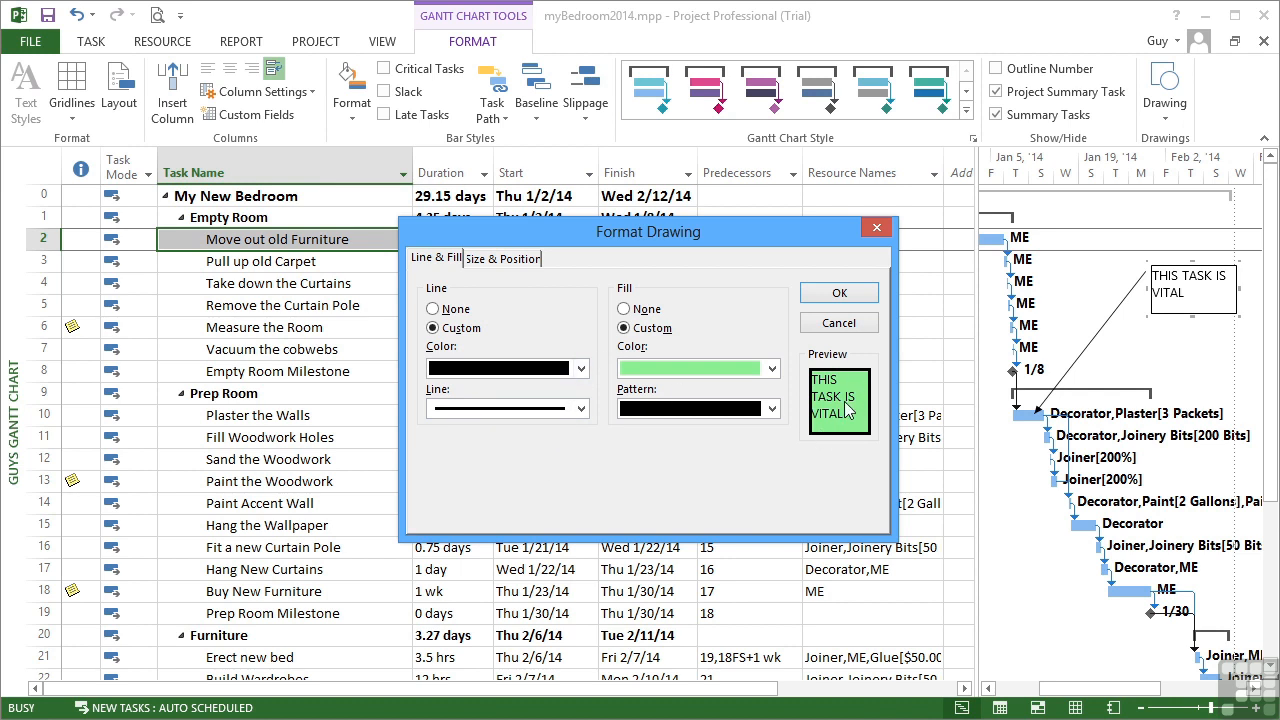
Attach the text box to task ID 10 instead of the timescale and apply the formatting
{"action": "left_click", "coordinate": [514, 262]}
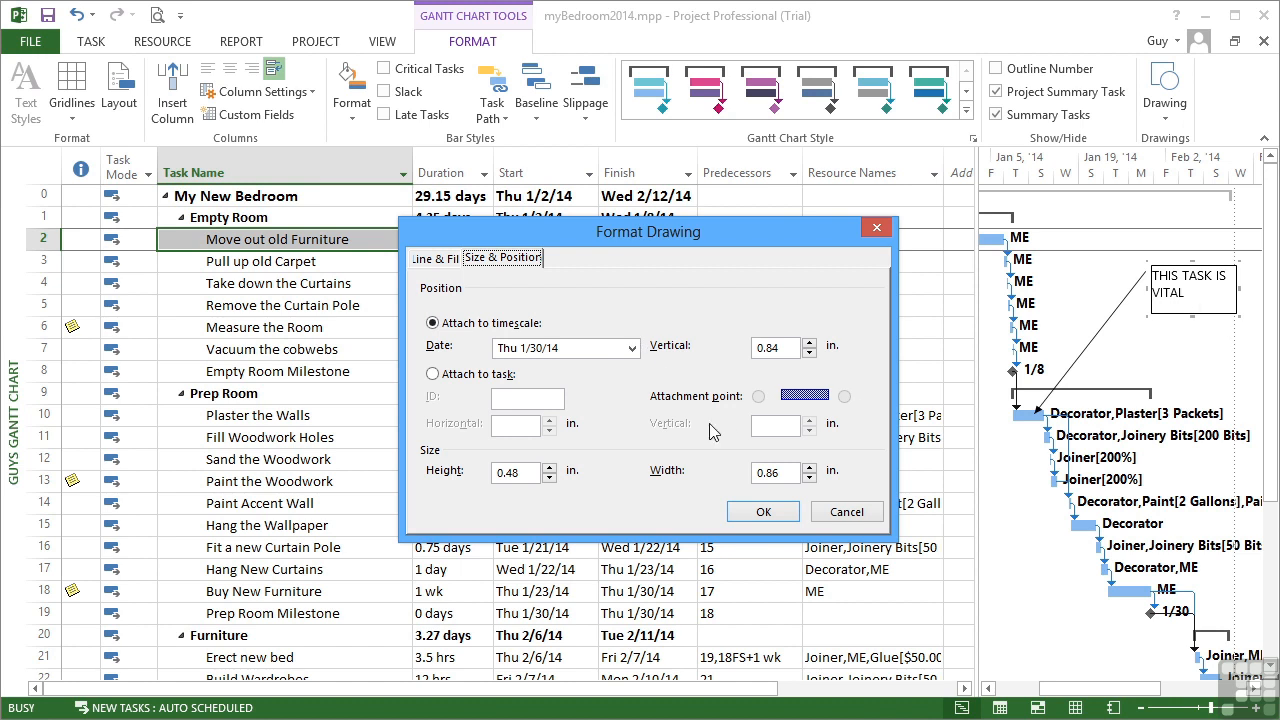
{"action": "left_click", "coordinate": [436, 376]}
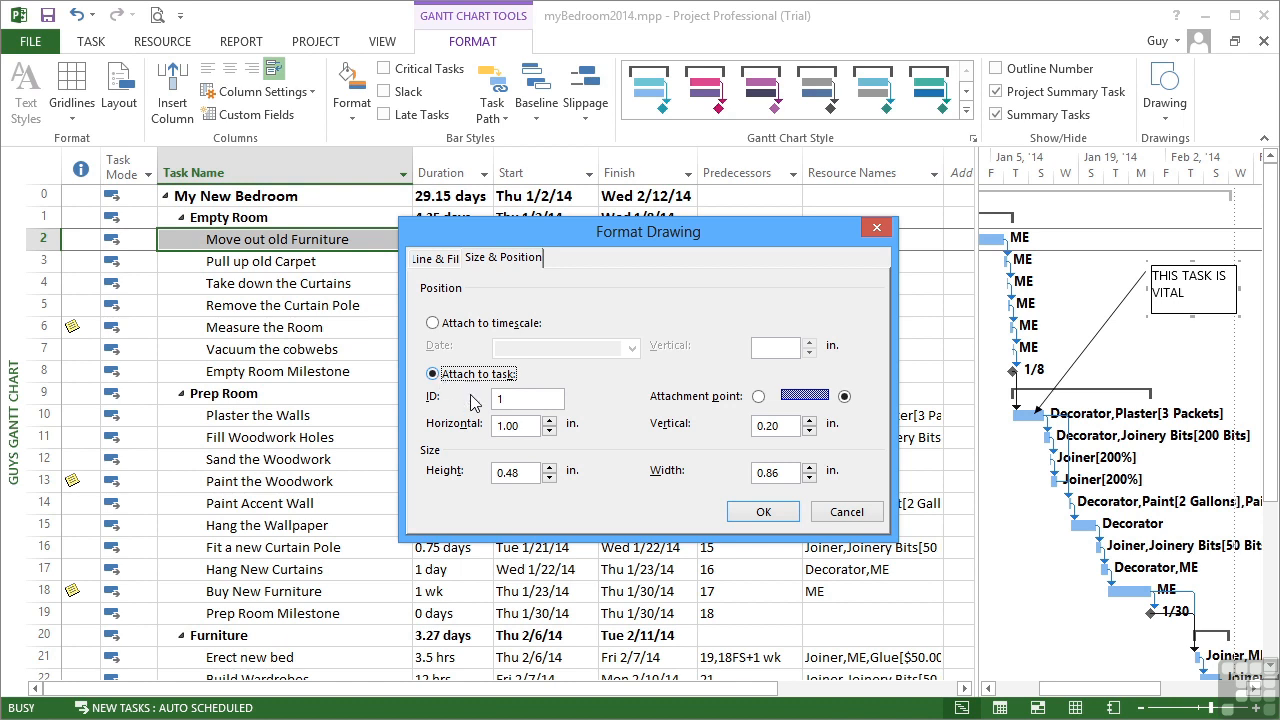
{"action": "left_click", "coordinate": [516, 397]}
{"action": "type", "text": "0"}
{"action": "left_click", "coordinate": [777, 512]}
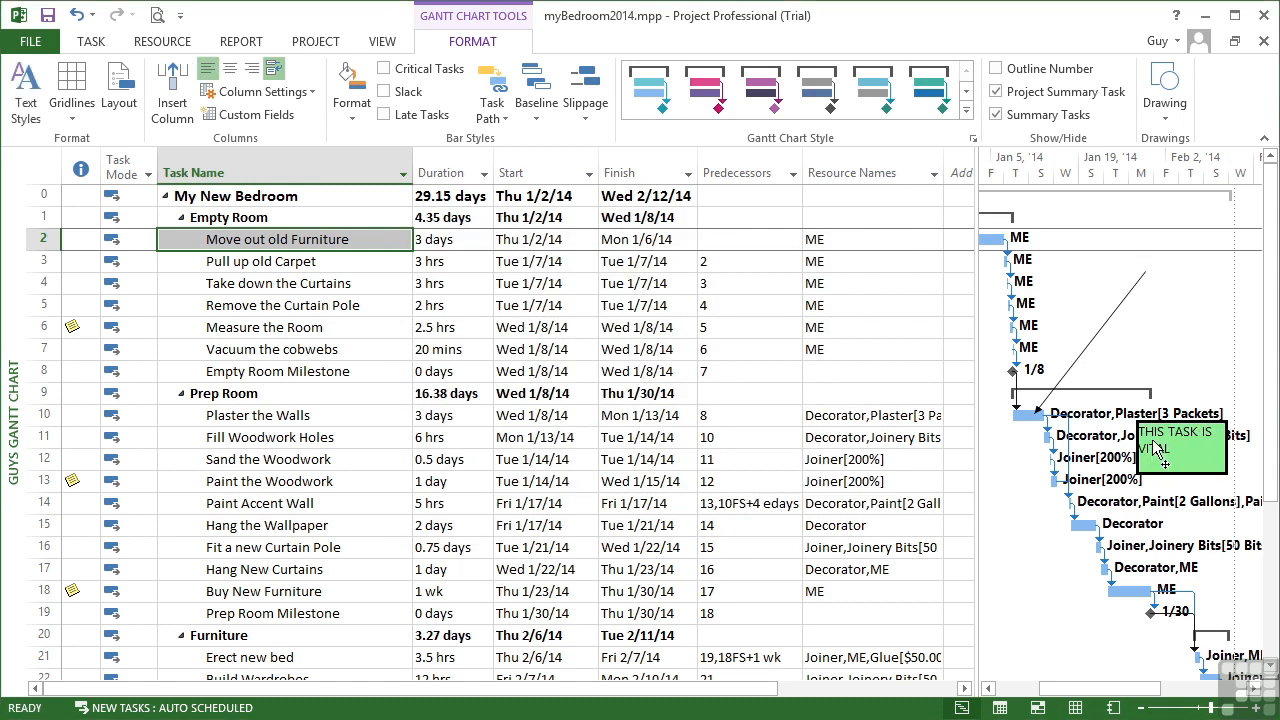
Attach the arrow to task ID 10 instead of the timescale
{"action": "right_click", "coordinate": [1090, 343]}
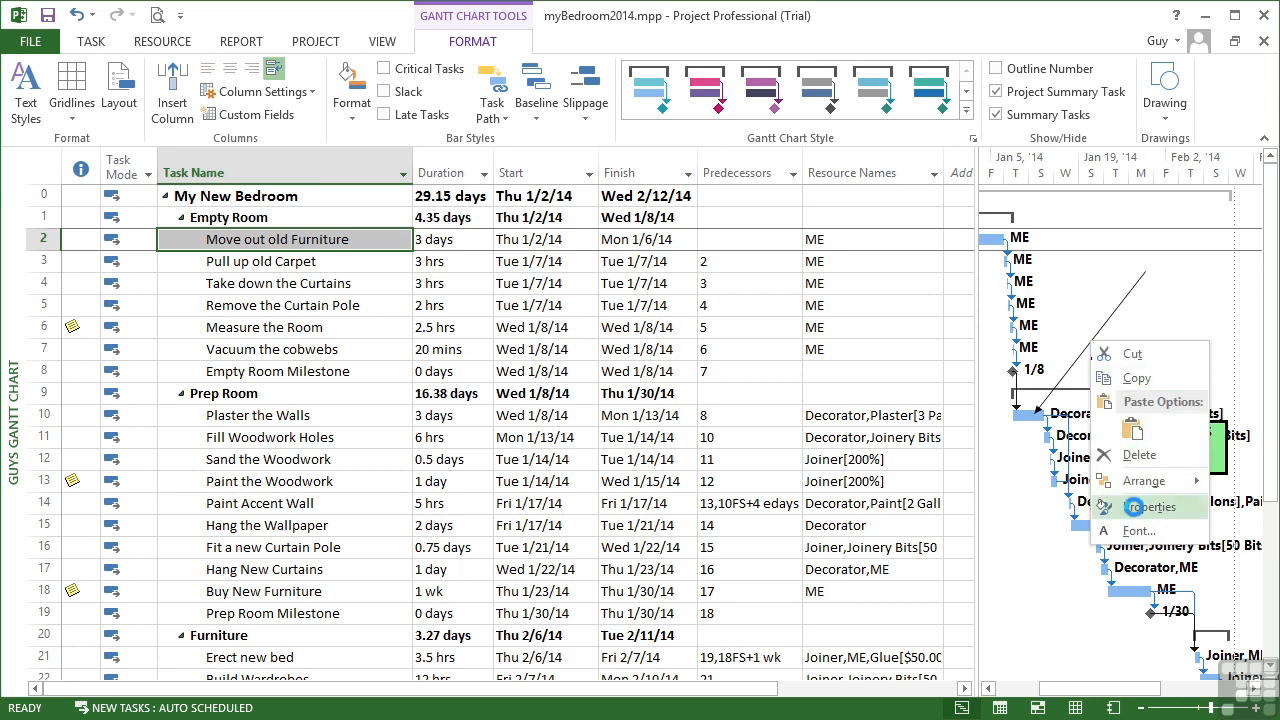
{"action": "left_click", "coordinate": [1138, 508]}
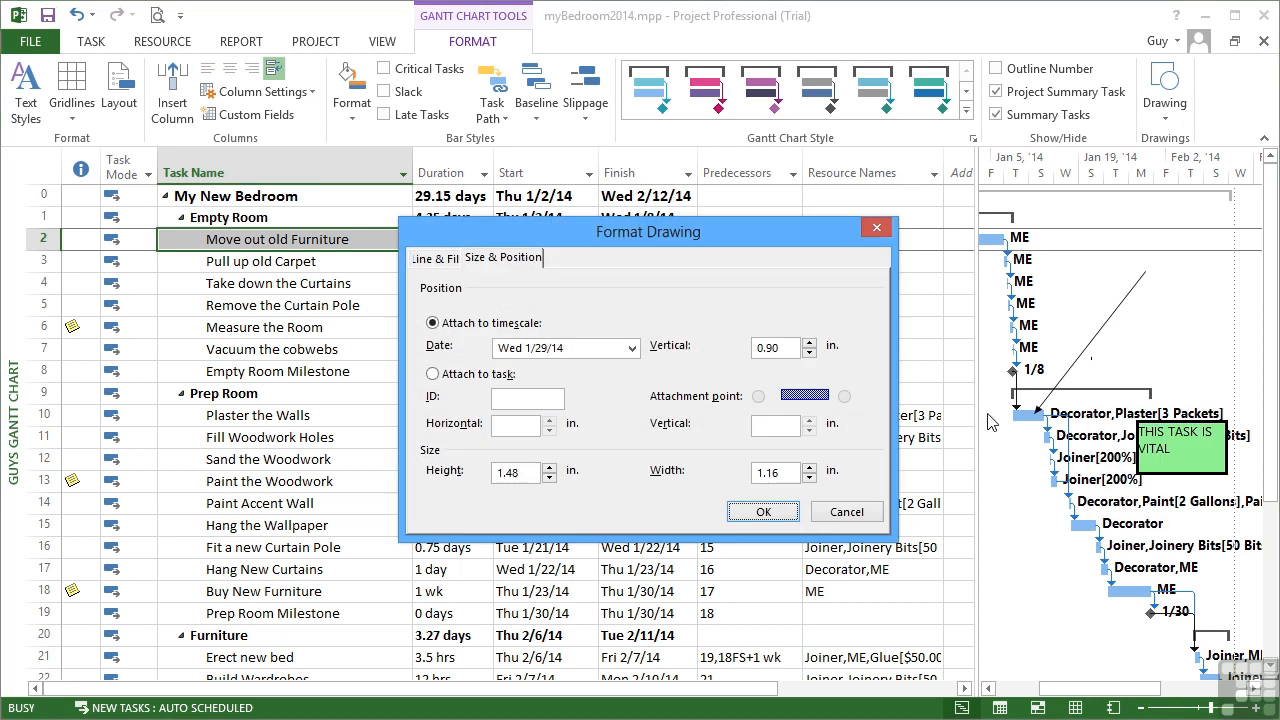
{"action": "left_click", "coordinate": [433, 374]}
{"action": "left_click", "coordinate": [517, 397]}
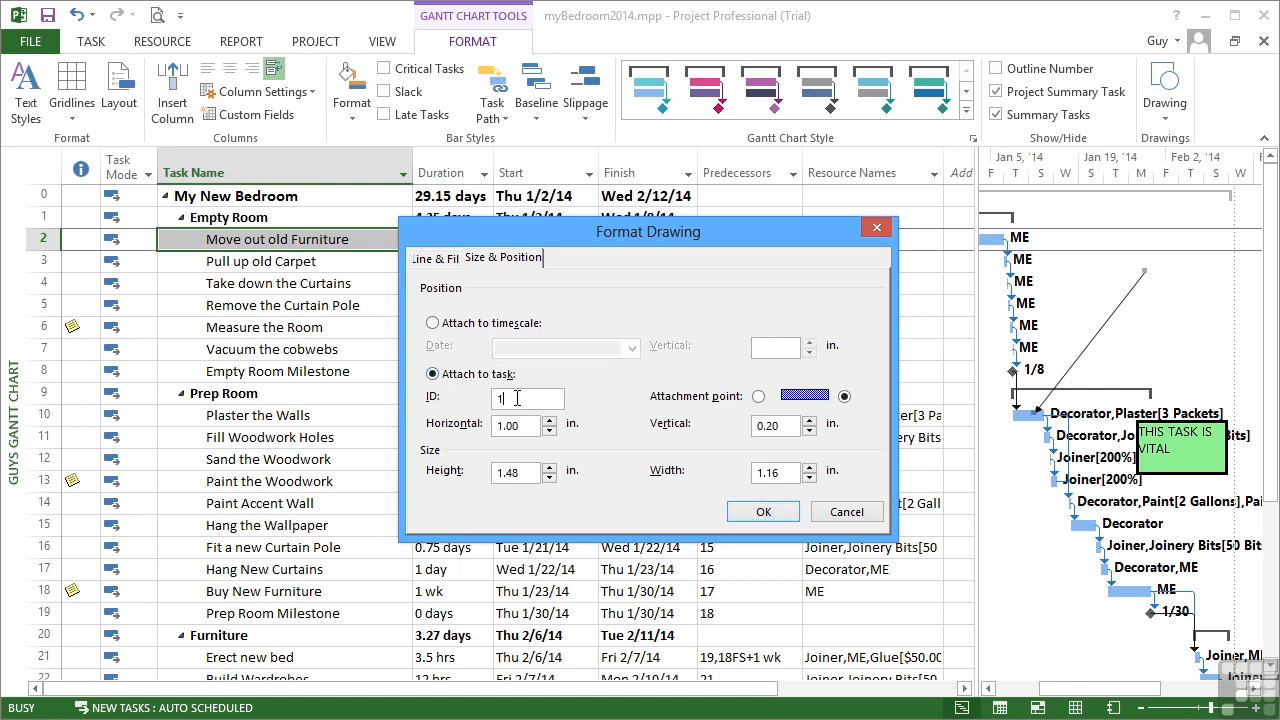
{"action": "type", "text": "0"}
{"action": "left_click", "coordinate": [784, 512]}
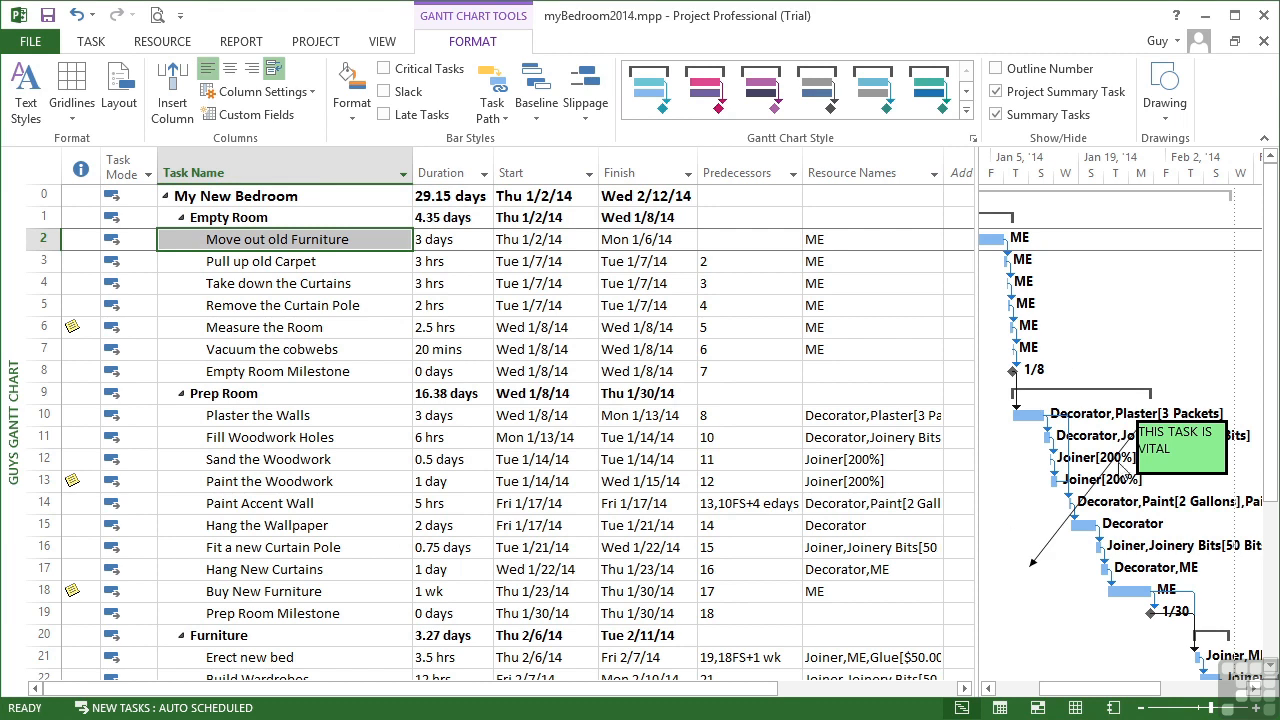
Check the arrow's position properties without changing them and move the arrow so its tip points at the Plaster the Walls bar
{"action": "right_click", "coordinate": [1063, 540]}
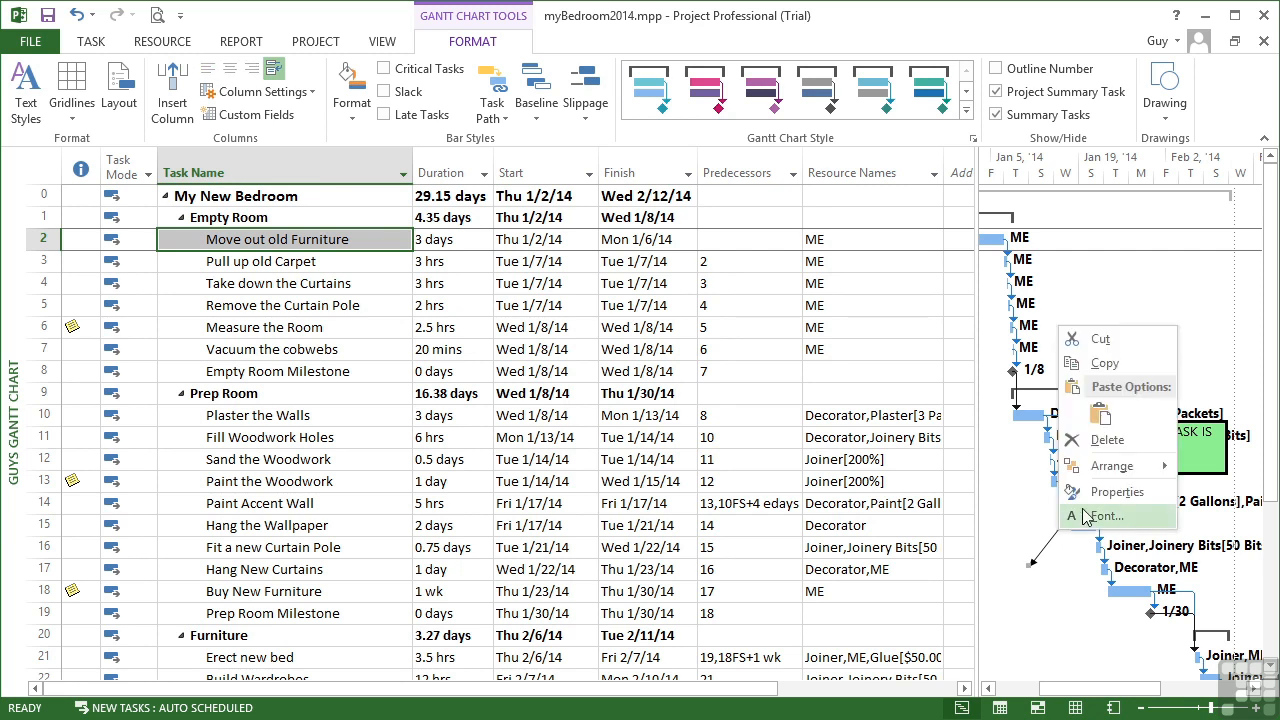
{"action": "left_click", "coordinate": [1097, 503]}
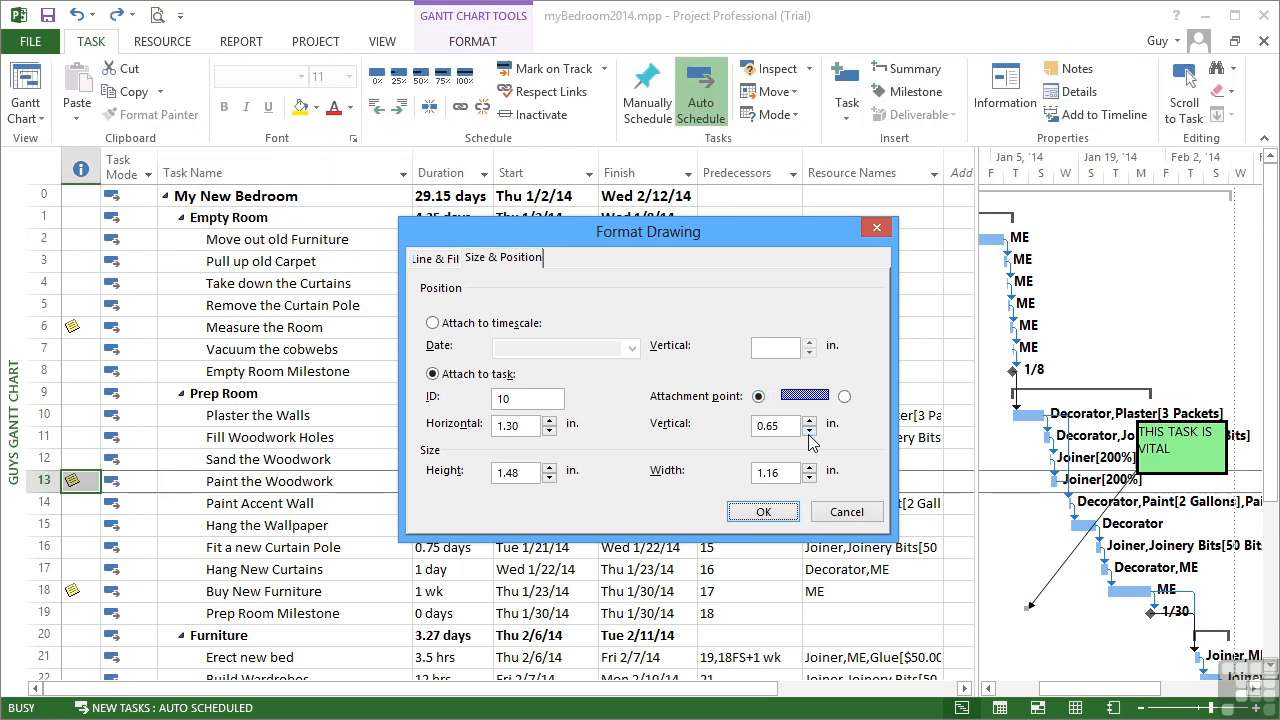
{"action": "left_click", "coordinate": [836, 515]}
{"action": "mouse_move", "coordinate": [1055, 578]}
{"action": "left_mouse_down"}
{"action": "mouse_move", "coordinate": [1045, 393]}
{"action": "mouse_move", "coordinate": [1065, 380]}
{"action": "left_mouse_up"}
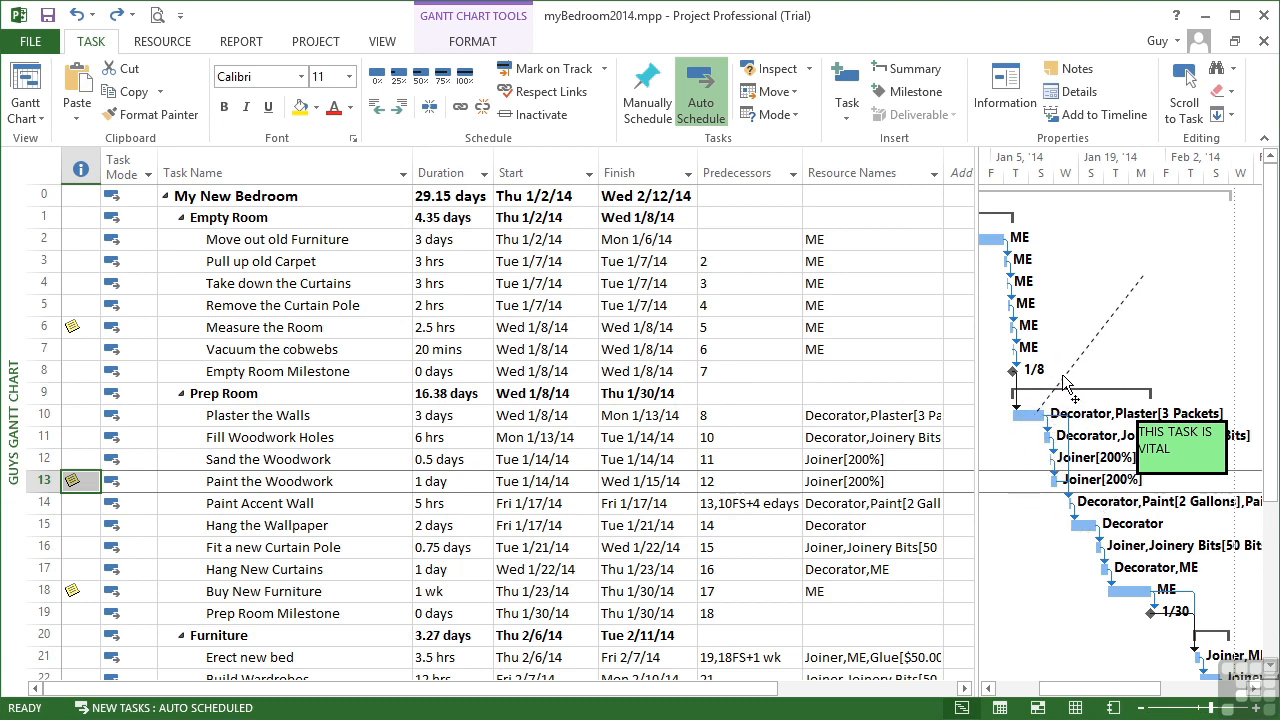
Set the arrow's attachment point to the start of the task 10 bar
{"action": "right_click", "coordinate": [1065, 380]}
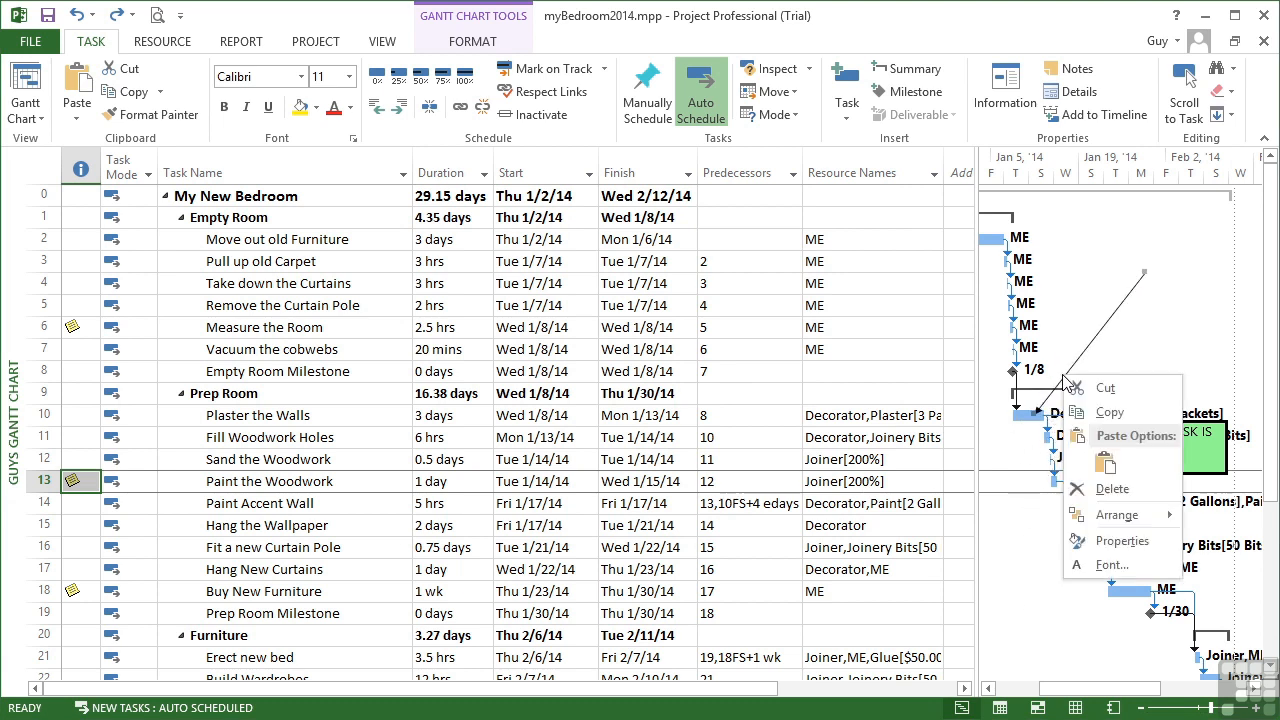
{"action": "left_click", "coordinate": [1121, 541]}
{"action": "left_click", "coordinate": [760, 397]}
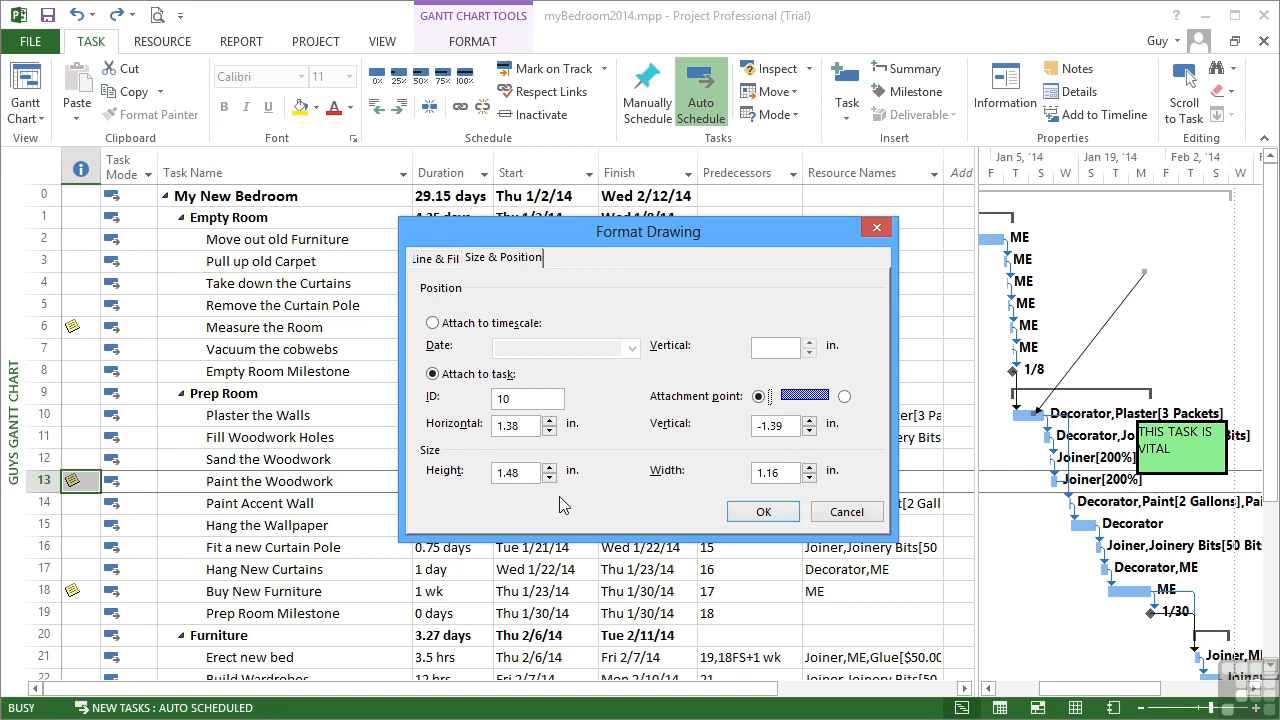
{"action": "left_click", "coordinate": [762, 512]}
Move the green text box up to the arrow's tail and set its attachment point to the start of the task bar
{"action": "left_click_drag", "start_coordinate": [1166, 466], "coordinate": [1172, 292]}
{"action": "right_click", "coordinate": [1172, 291]}
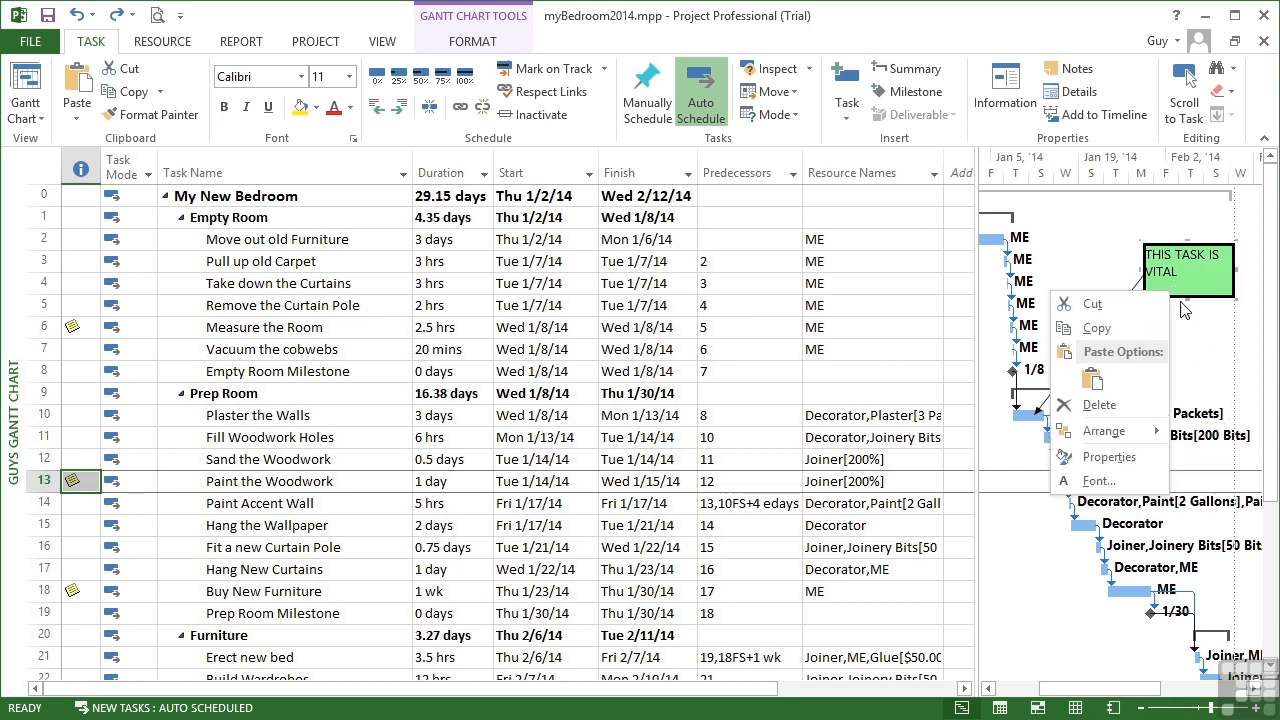
{"action": "left_click", "coordinate": [1109, 457]}
{"action": "left_click", "coordinate": [760, 396]}
{"action": "left_click", "coordinate": [763, 512]}
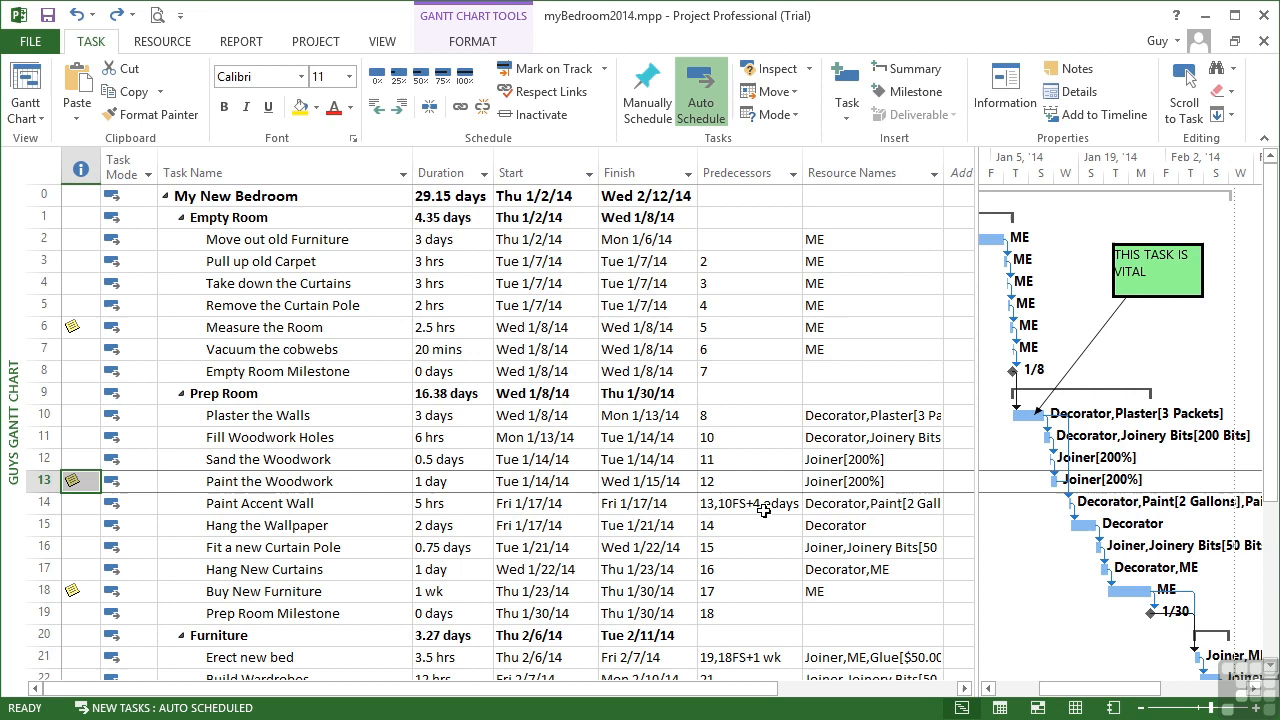
Draw an arc on the Gantt chart in the empty space below the green text box
{"action": "left_click", "coordinate": [1075, 375]}
{"action": "left_click", "coordinate": [1176, 128]}
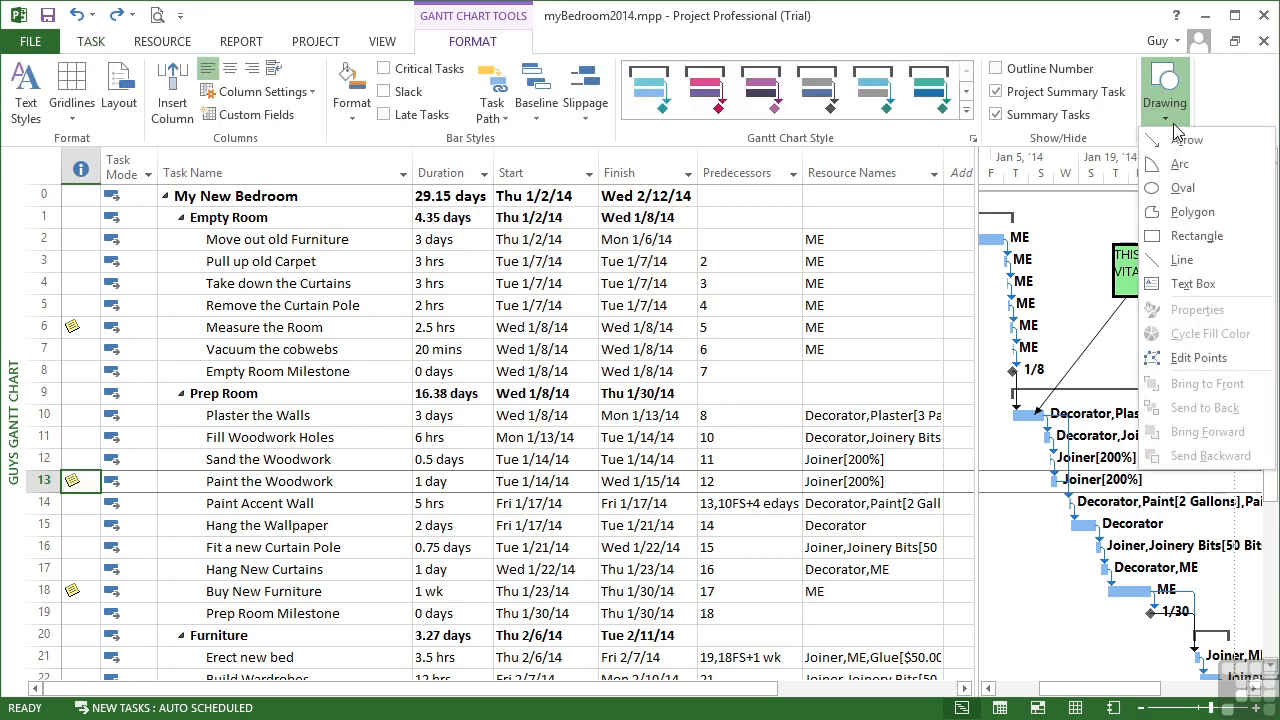
{"action": "left_click", "coordinate": [1184, 168]}
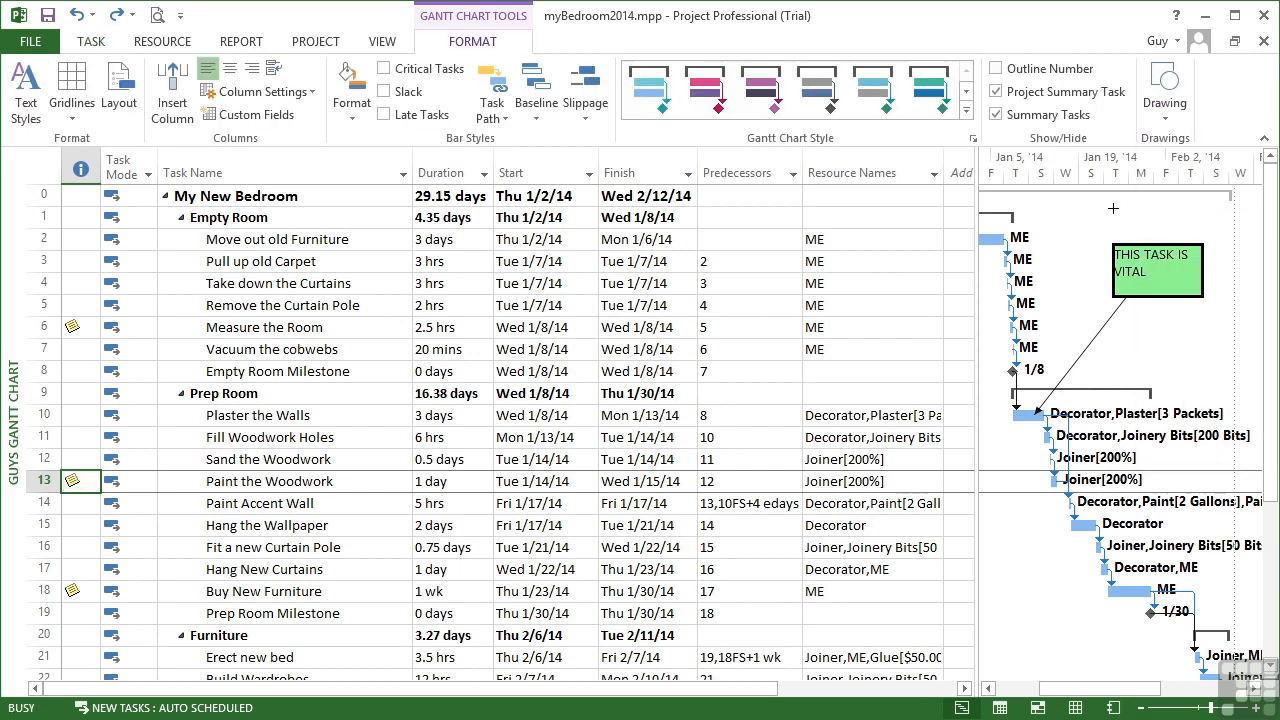
{"action": "left_click_drag", "start_coordinate": [1141, 331], "coordinate": [1220, 388]}
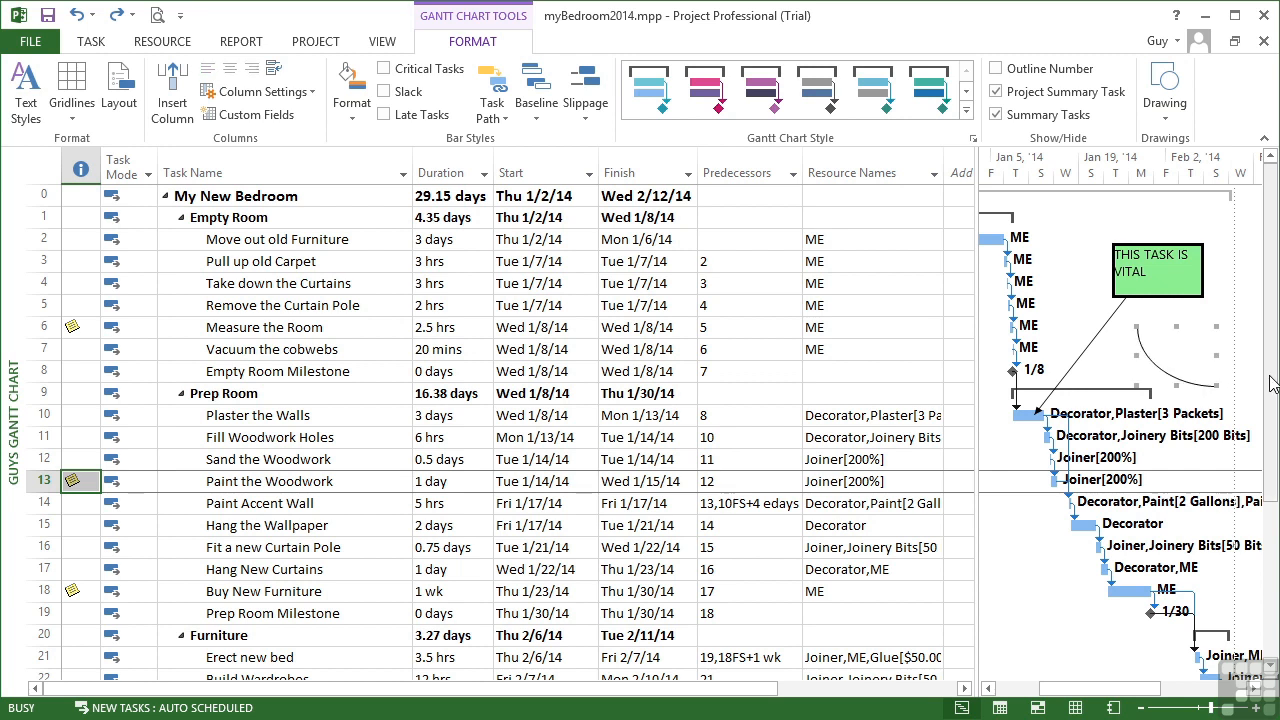
Draw an oval on the Gantt chart just above the green text box
{"action": "left_click", "coordinate": [1176, 128]}
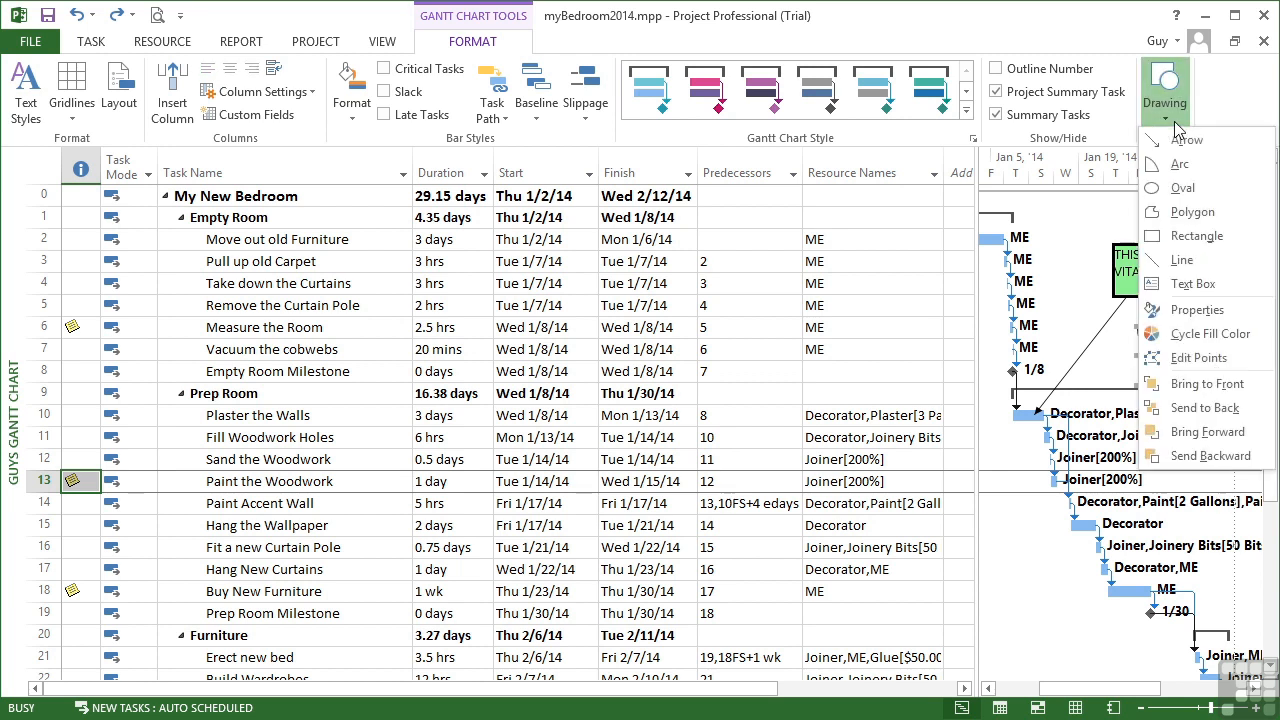
{"action": "left_click", "coordinate": [1184, 188]}
{"action": "left_click_drag", "start_coordinate": [1080, 231], "coordinate": [1124, 240]}
Widen the Gantt chart area and draw a rectangle in the empty space to the right of the arc
{"action": "left_click_drag", "start_coordinate": [976, 332], "coordinate": [687, 332]}
{"action": "left_click_drag", "start_coordinate": [966, 690], "coordinate": [839, 700]}
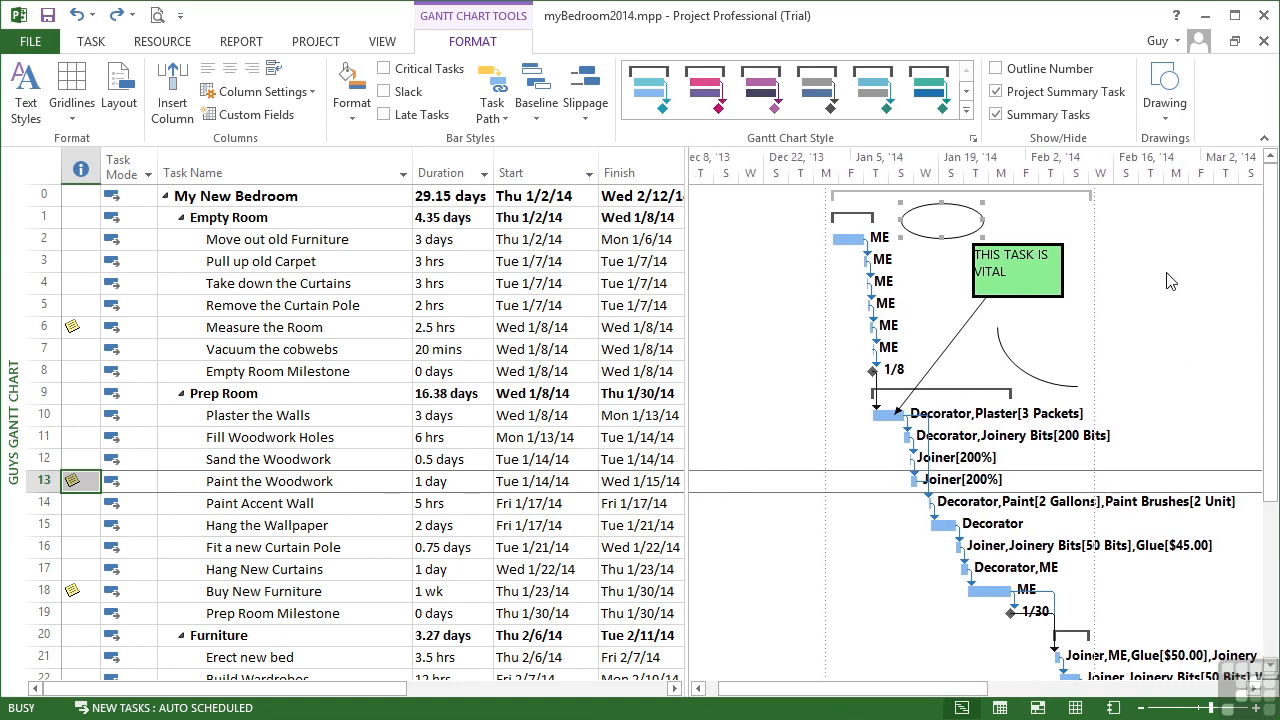
{"action": "left_click", "coordinate": [1166, 100]}
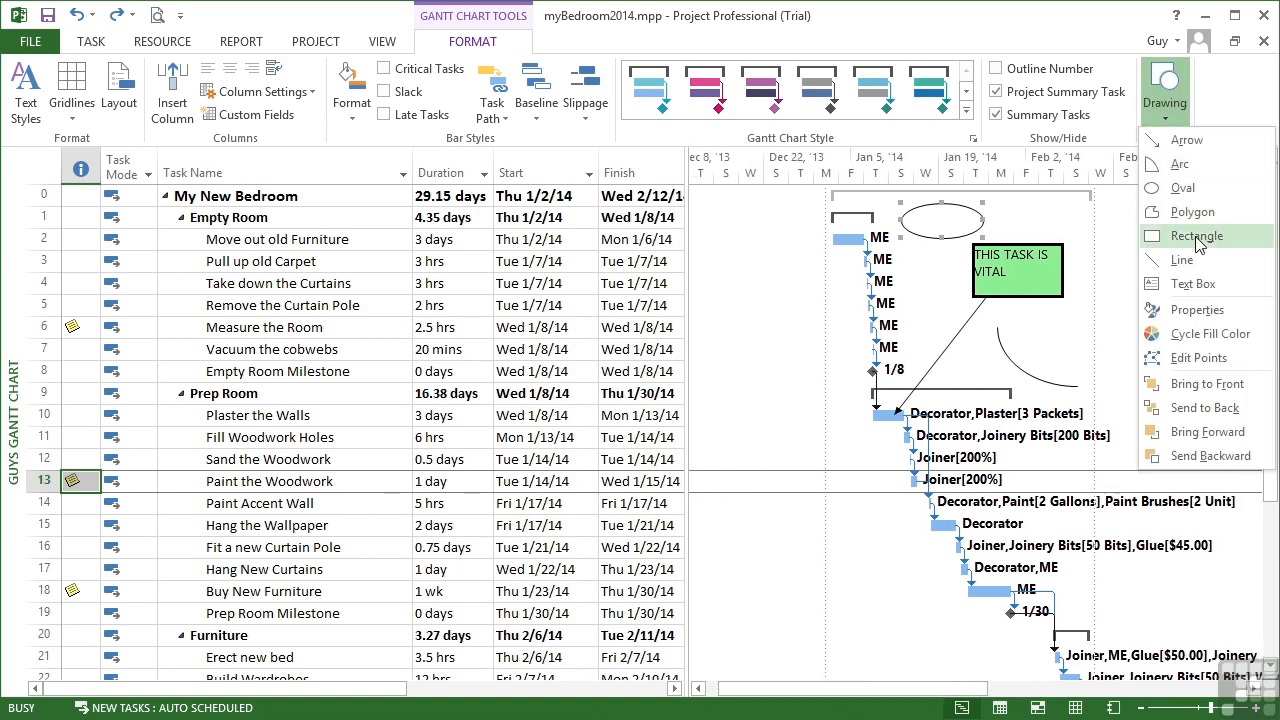
{"action": "left_click", "coordinate": [1198, 238]}
{"action": "left_click_drag", "start_coordinate": [1218, 327], "coordinate": [1244, 328]}
Cycle the fill color of the rectangle beside the green text box until it is teal
{"action": "left_click", "coordinate": [1166, 124]}
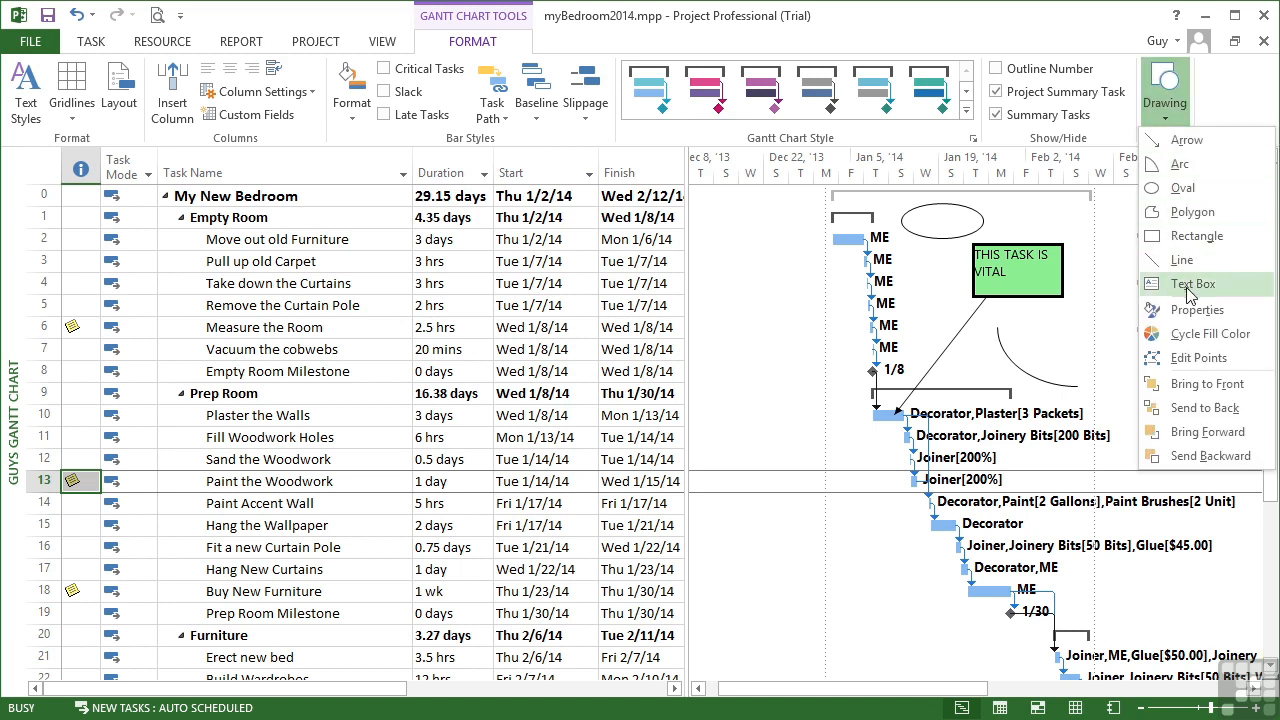
{"action": "left_click", "coordinate": [1197, 341]}
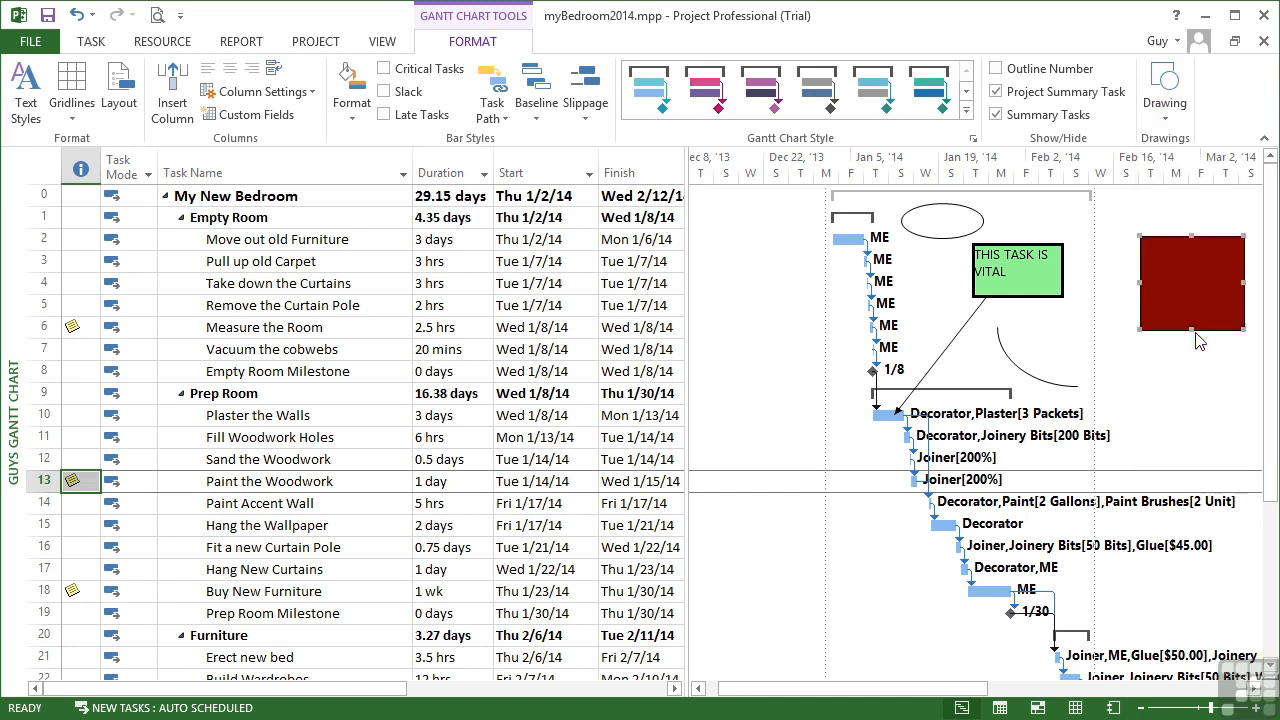
{"action": "left_click", "coordinate": [1165, 92]}
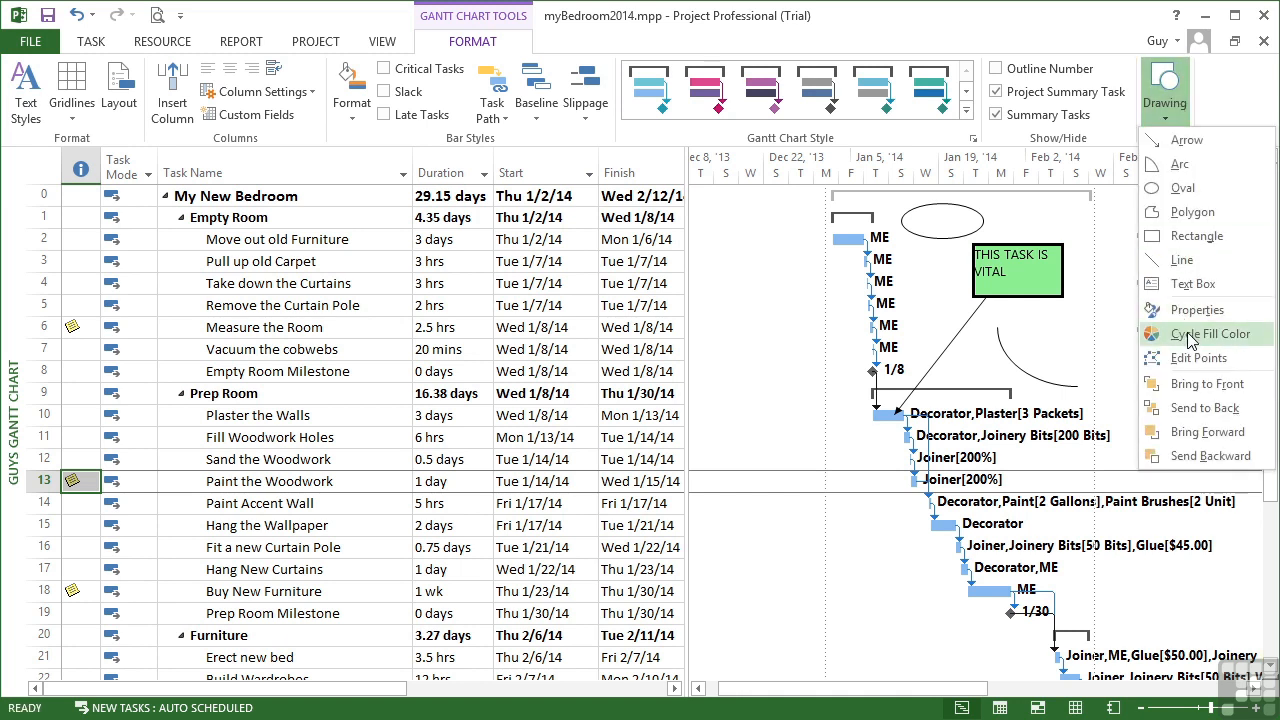
{"action": "left_click", "coordinate": [1194, 341]}
{"action": "left_click", "coordinate": [1196, 336]}
{"action": "left_click", "coordinate": [1165, 88]}
{"action": "left_click", "coordinate": [1193, 336]}
{"action": "left_click", "coordinate": [1165, 88]}
{"action": "left_click", "coordinate": [1193, 336]}
{"action": "left_click", "coordinate": [1165, 88]}
{"action": "left_click", "coordinate": [1183, 340]}
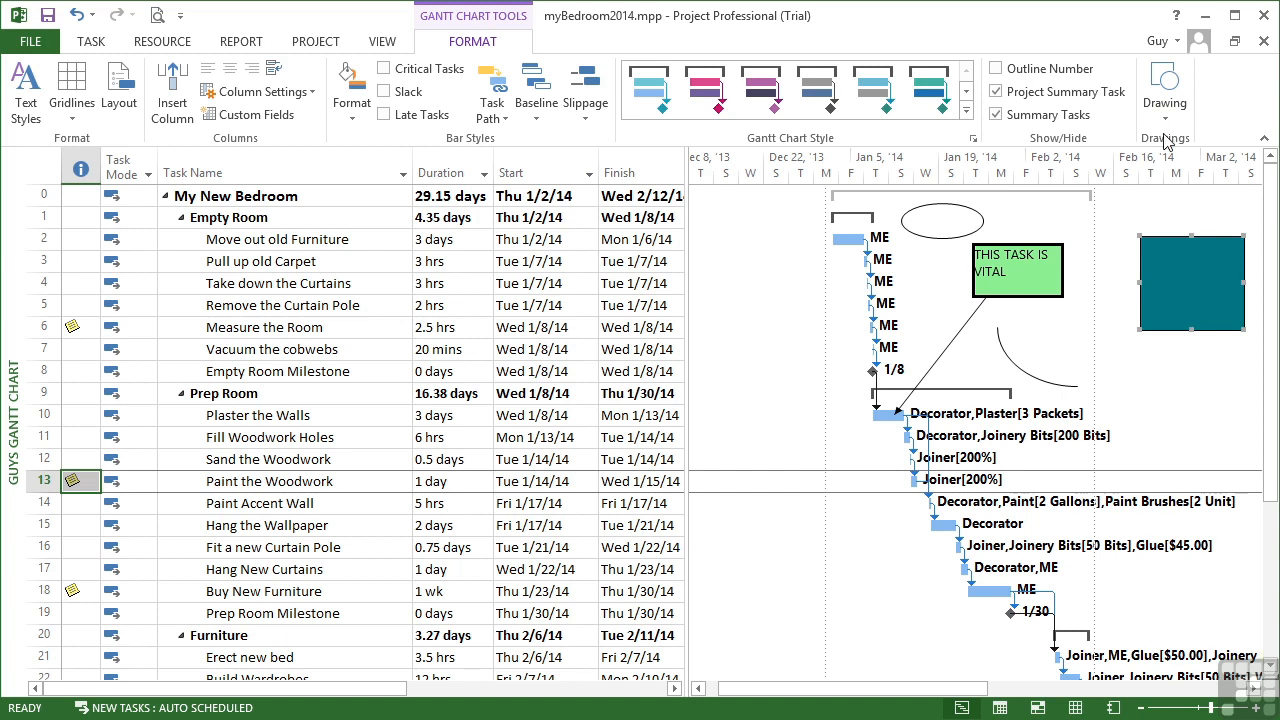
Use Edit Points on the teal rectangle and resize it from its lower-left corner to make it wider
{"action": "left_click", "coordinate": [1165, 88]}
{"action": "left_click", "coordinate": [1190, 362]}
{"action": "left_click_drag", "start_coordinate": [1140, 337], "coordinate": [1121, 308]}
{"action": "left_click", "coordinate": [1165, 100]}
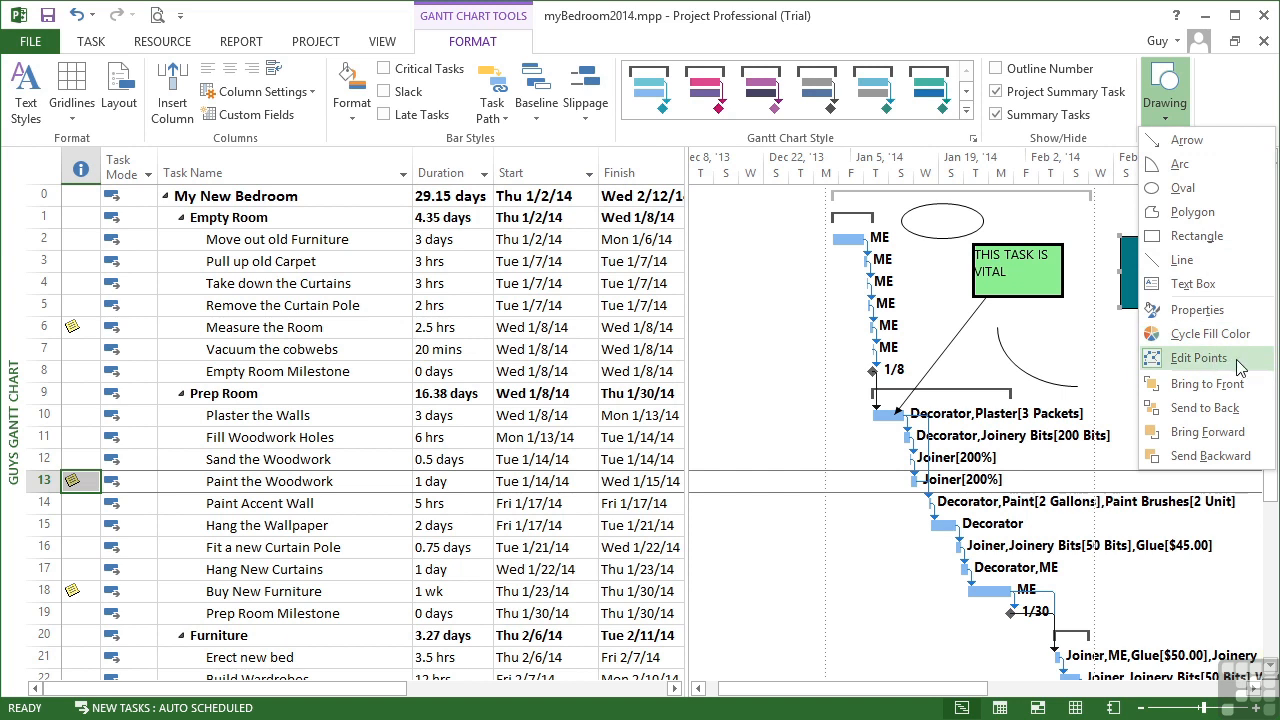
{"action": "left_click", "coordinate": [1130, 298]}
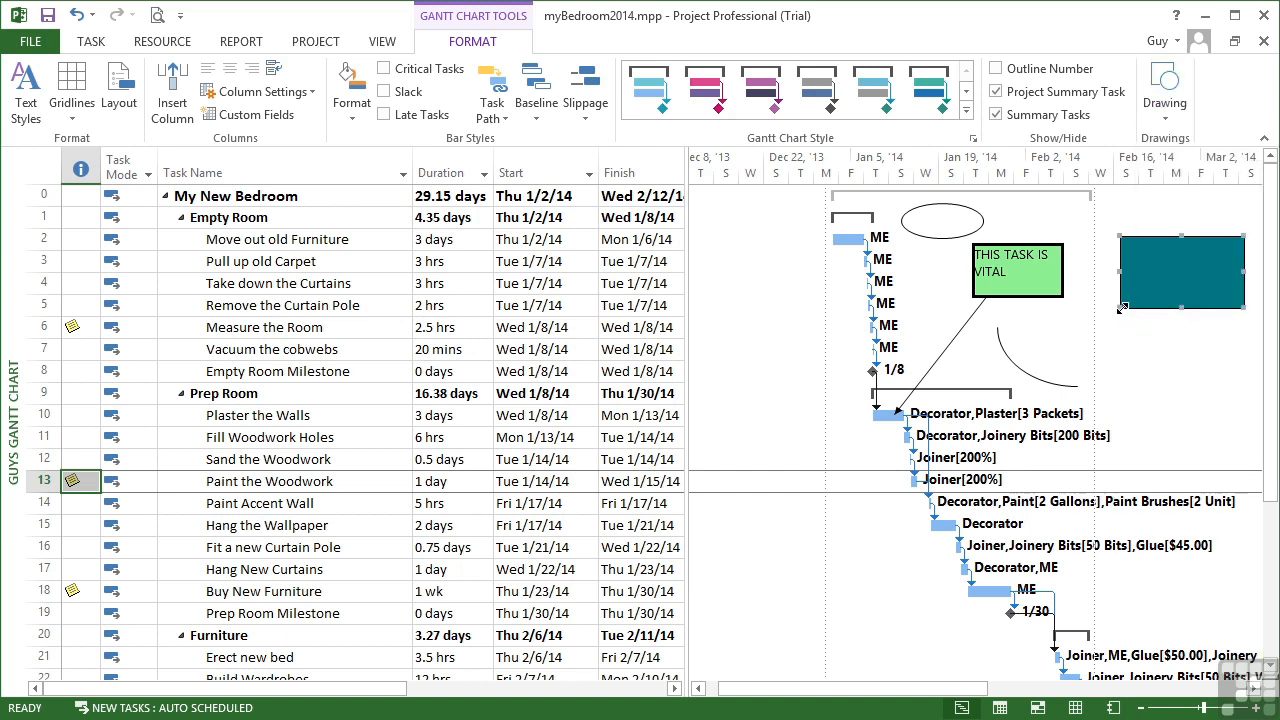
{"action": "mouse_move", "coordinate": [1121, 308]}
{"action": "left_mouse_down"}
{"action": "mouse_move", "coordinate": [1147, 285]}
{"action": "mouse_move", "coordinate": [1115, 321]}
{"action": "left_mouse_up"}
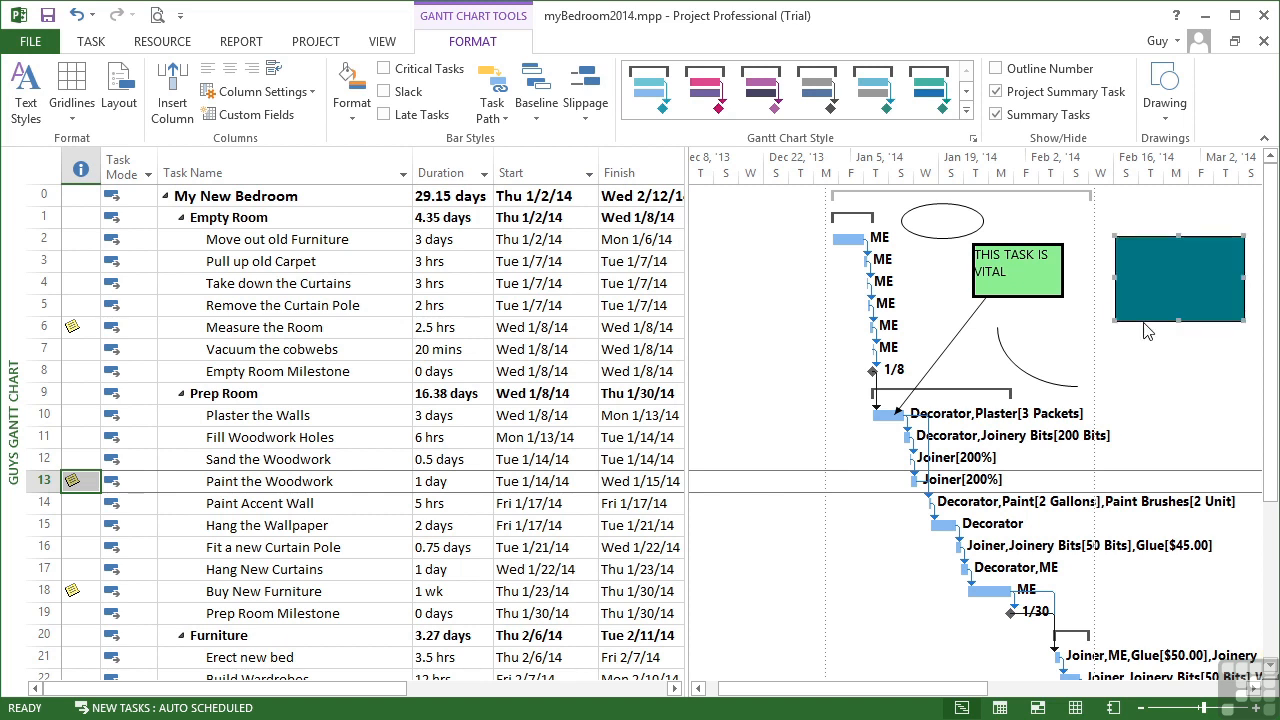
Draw a closed, irregular V-notched polygon on the Gantt chart in the empty space below the teal rectangle
{"action": "left_click", "coordinate": [1172, 122]}
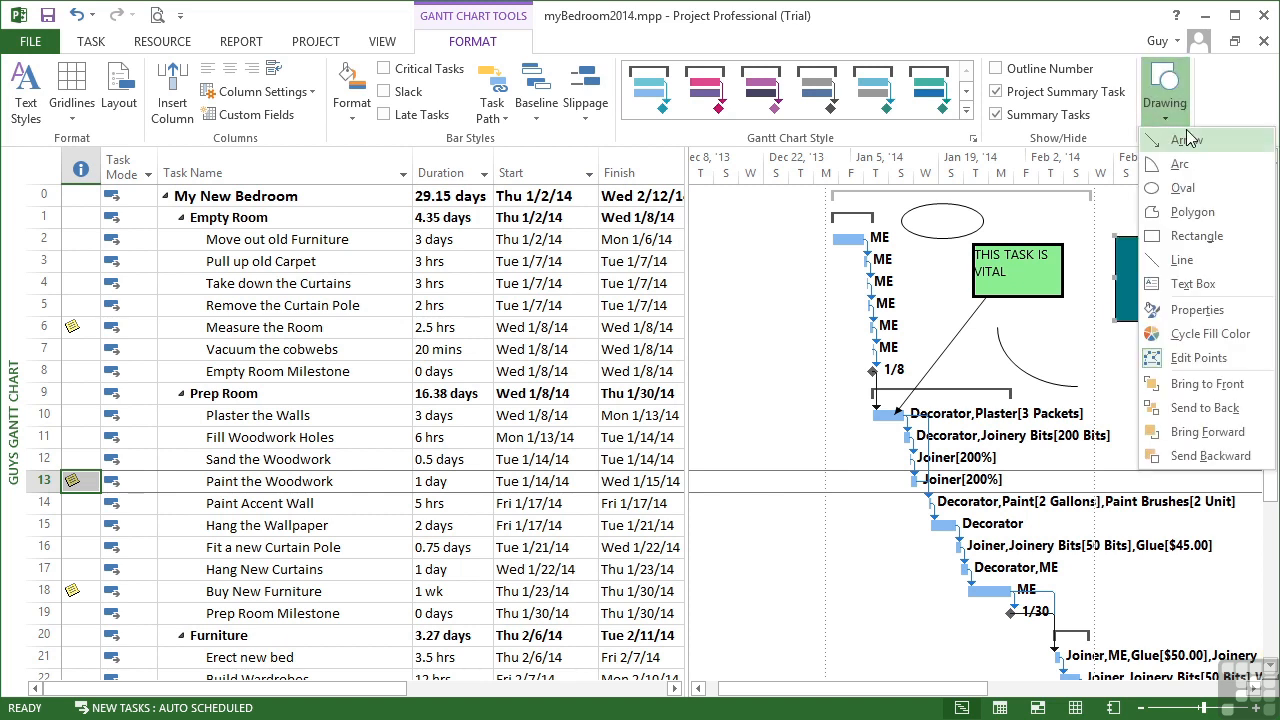
{"action": "left_click", "coordinate": [1203, 211]}
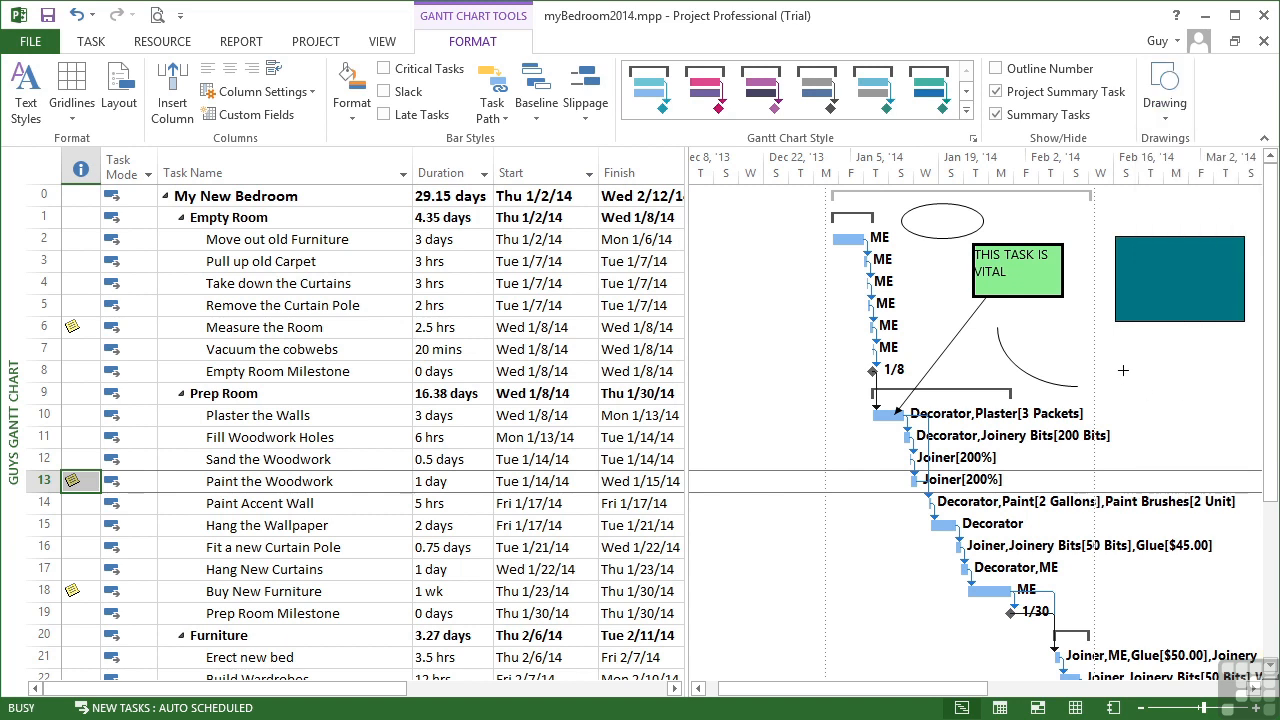
{"action": "left_click_drag", "start_coordinate": [1126, 381], "coordinate": [1130, 432]}
{"action": "left_click", "coordinate": [1146, 432]}
{"action": "left_click", "coordinate": [1211, 434]}
{"action": "left_click", "coordinate": [1240, 380]}
{"action": "left_click", "coordinate": [1190, 365]}
{"action": "left_click", "coordinate": [1178, 401]}
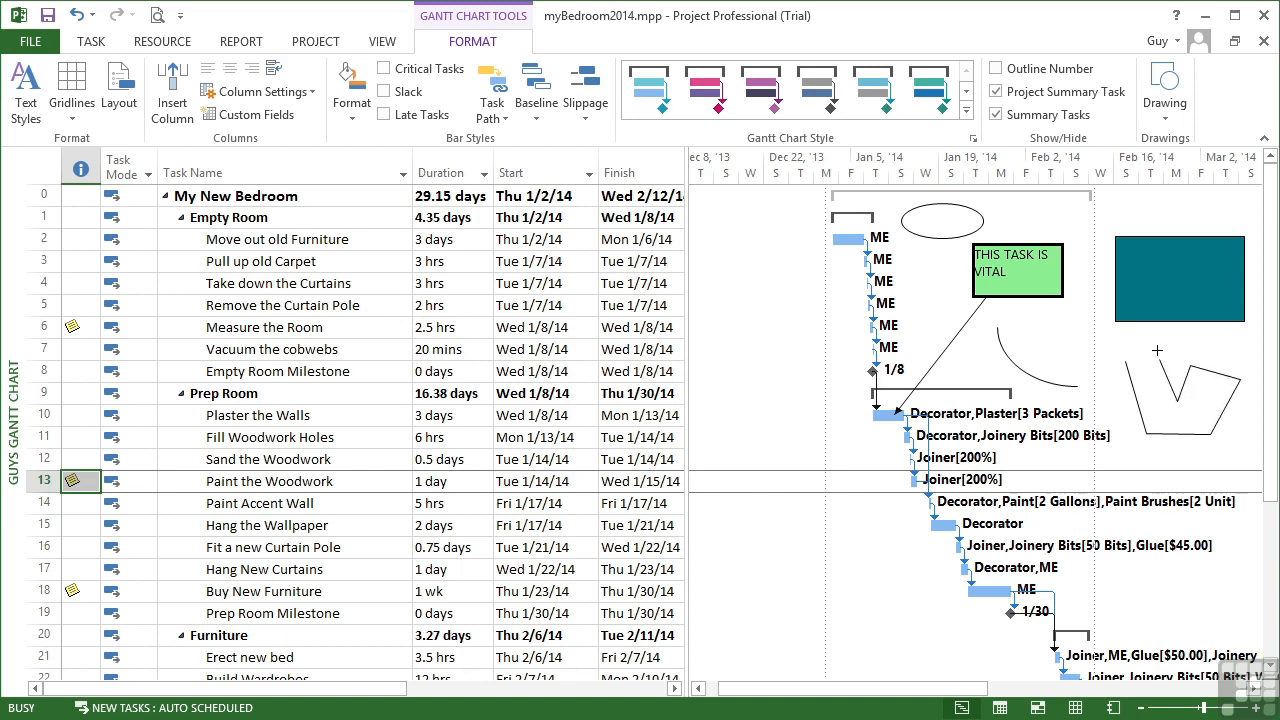
{"action": "double_click", "coordinate": [1110, 336]}
{"action": "left_click", "coordinate": [1126, 361]}
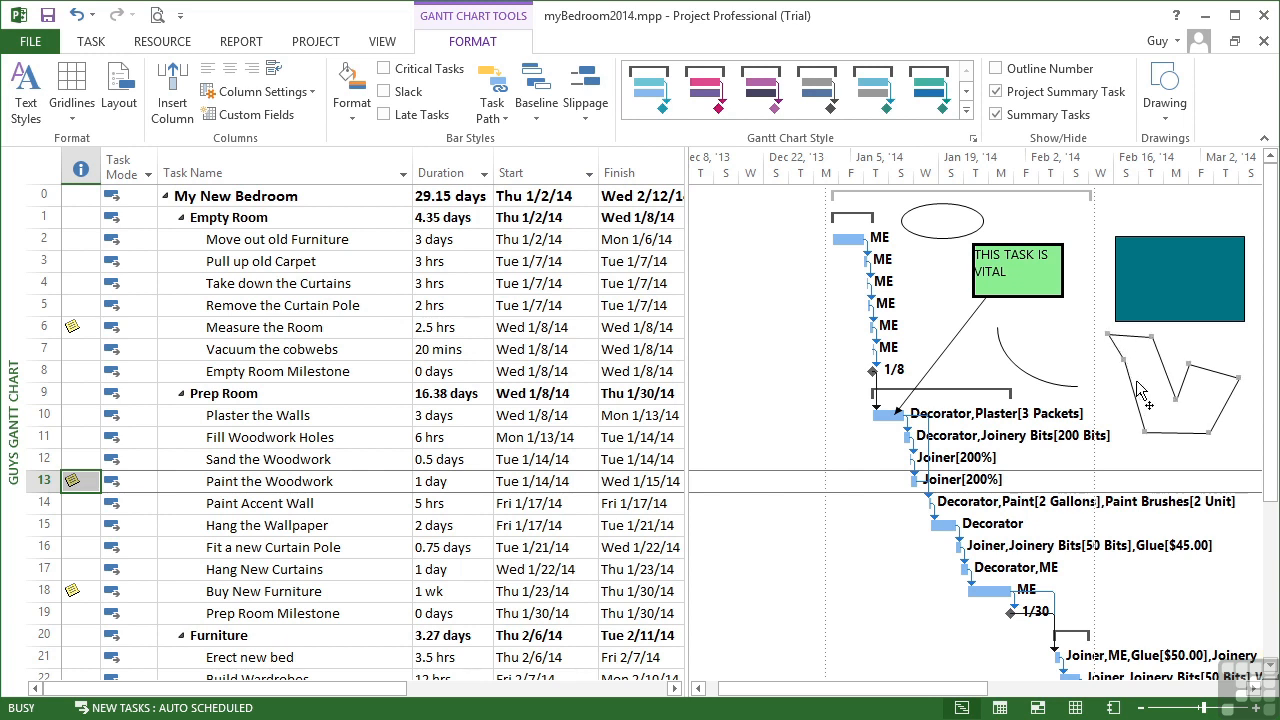
Use Edit Points to reshape the polygon by moving several of its corner points, then deselect it
{"action": "left_click", "coordinate": [1167, 98]}
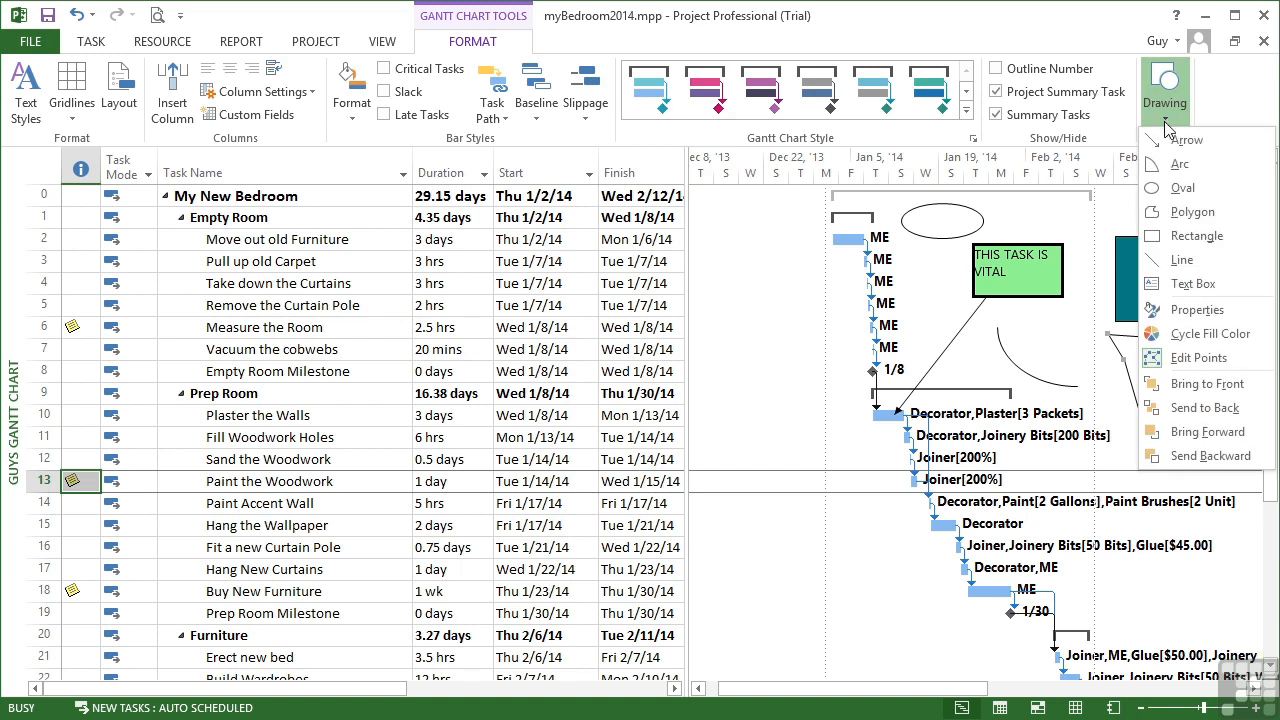
{"action": "left_click", "coordinate": [1199, 358]}
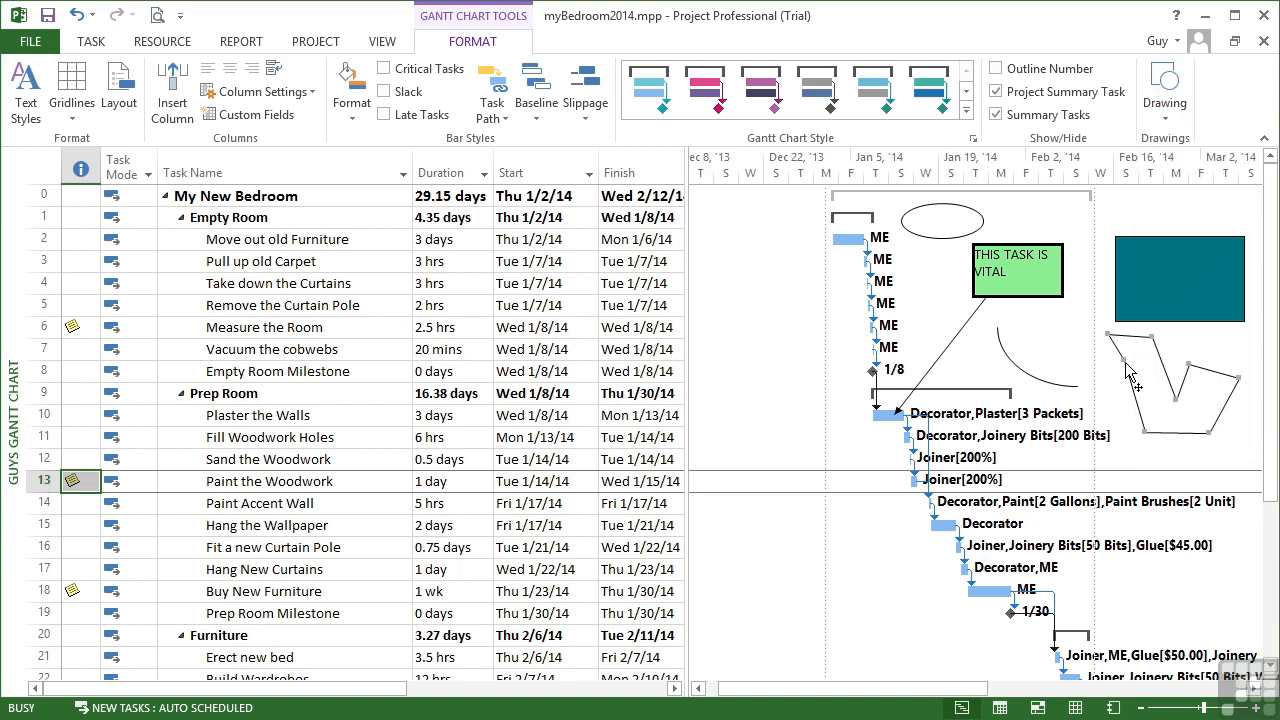
{"action": "left_click_drag", "start_coordinate": [1124, 360], "coordinate": [1144, 360]}
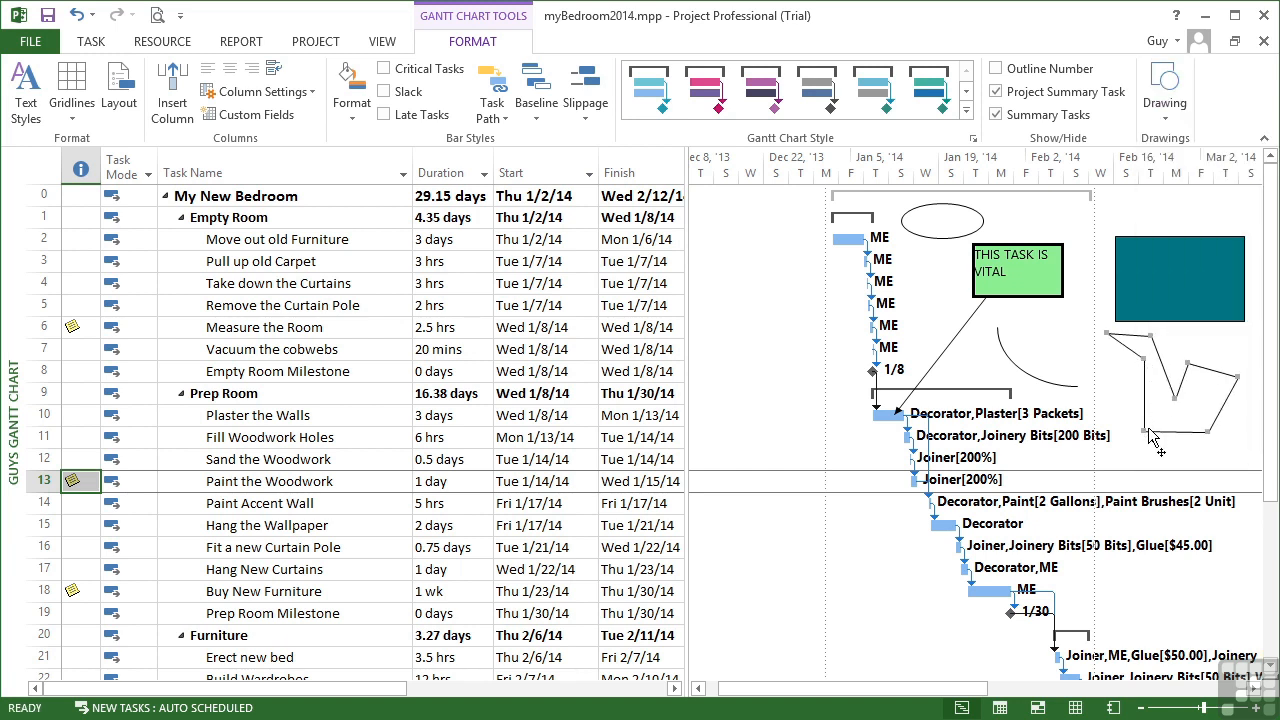
{"action": "left_click_drag", "start_coordinate": [1144, 431], "coordinate": [1202, 353]}
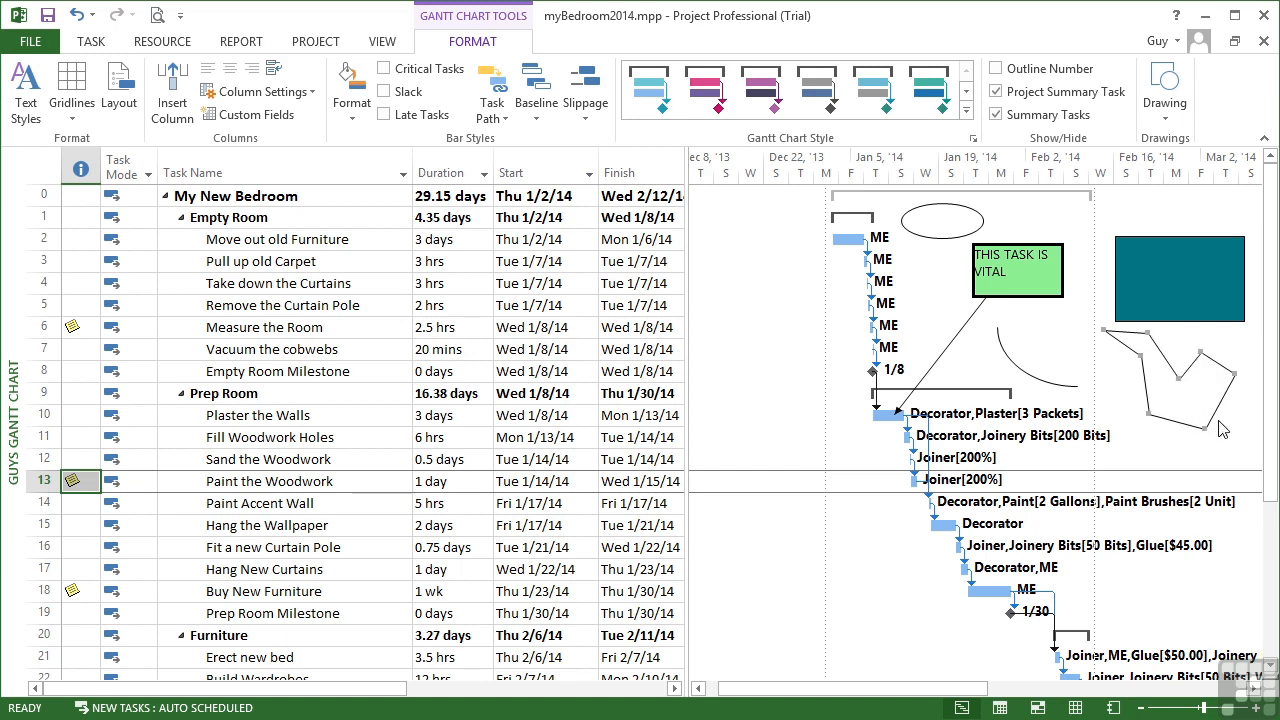
{"action": "left_click_drag", "start_coordinate": [1205, 428], "coordinate": [1208, 416]}
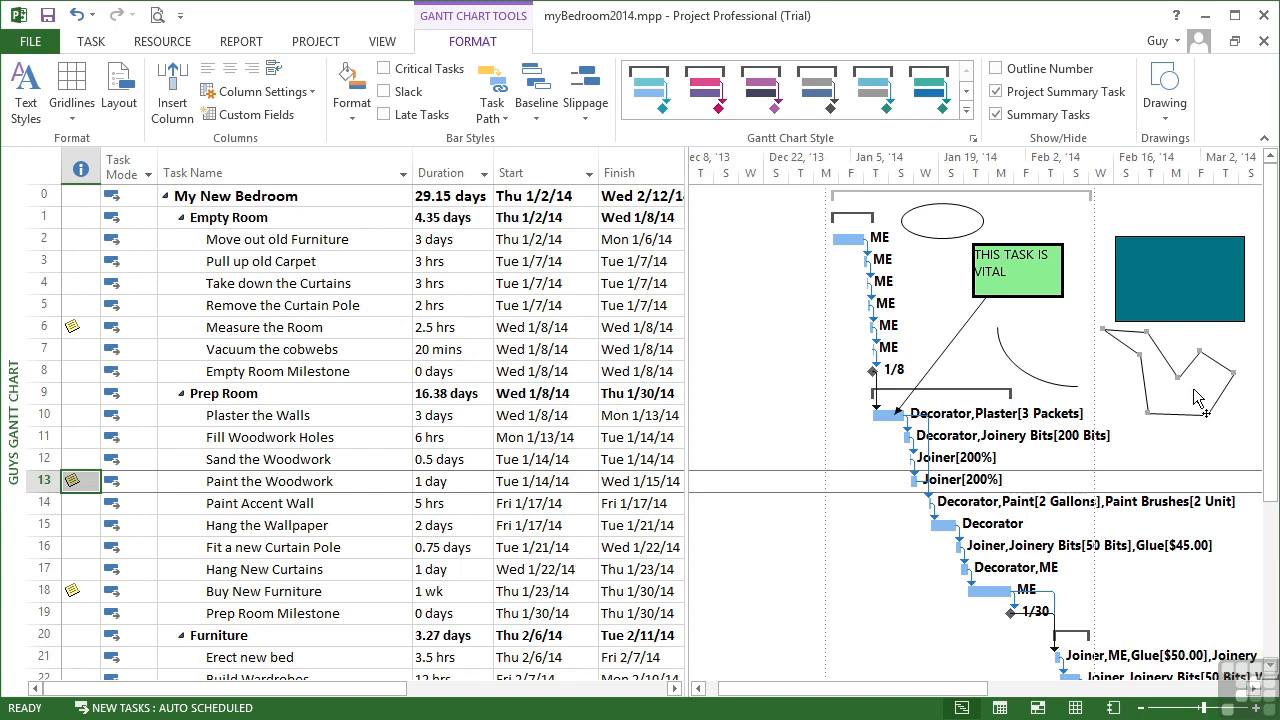
{"action": "left_click", "coordinate": [1194, 390]}
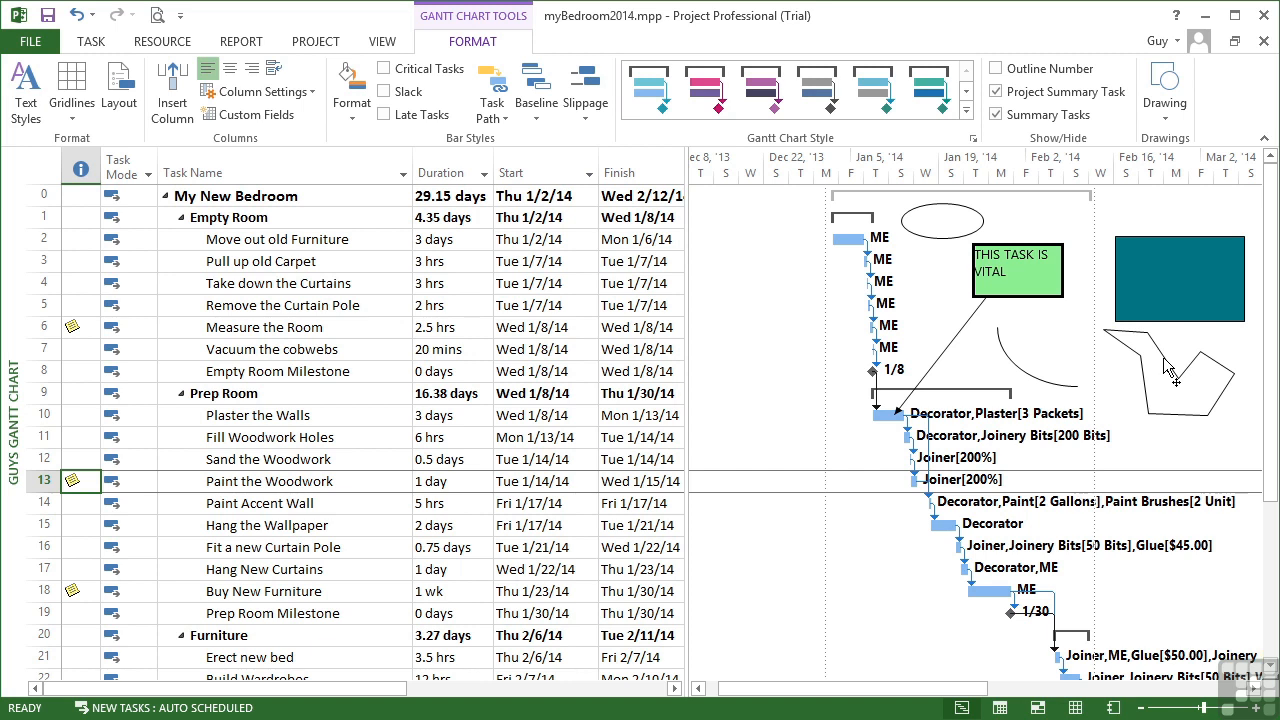
Move the polygon up over the teal rectangle and apply Send to Back
{"action": "left_click_drag", "start_coordinate": [1164, 360], "coordinate": [1158, 280]}
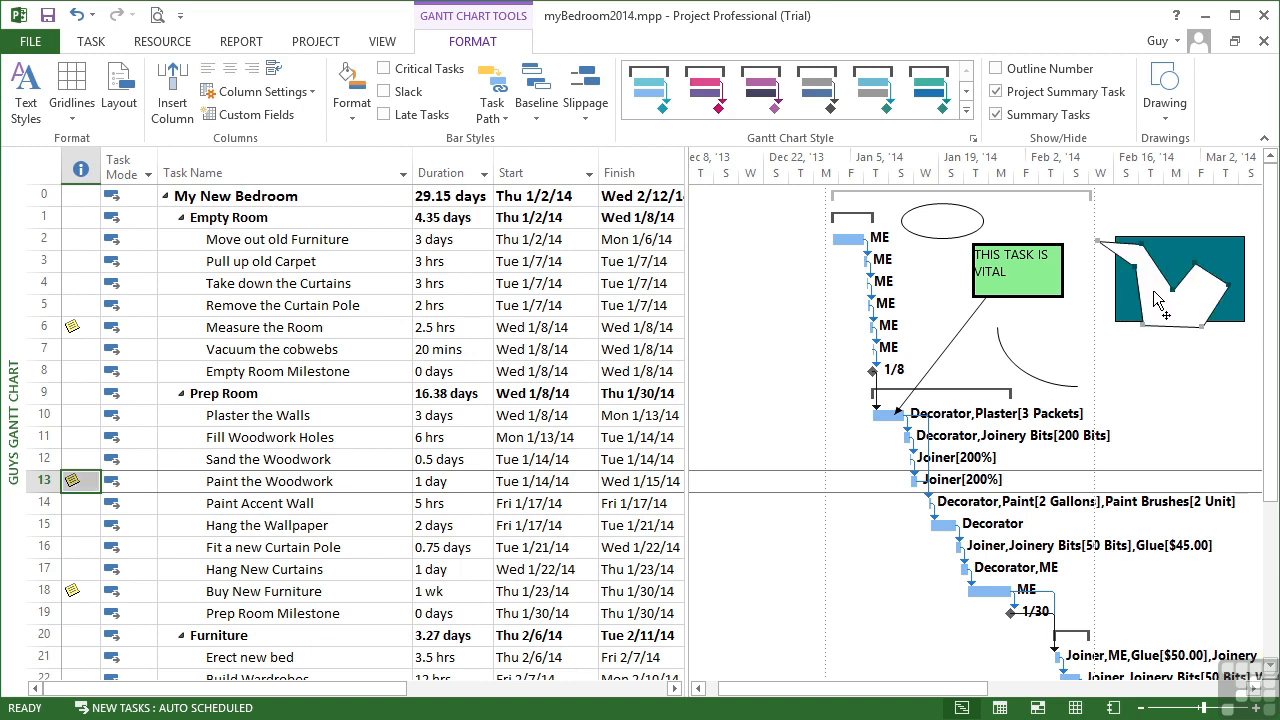
{"action": "left_click", "coordinate": [1165, 125]}
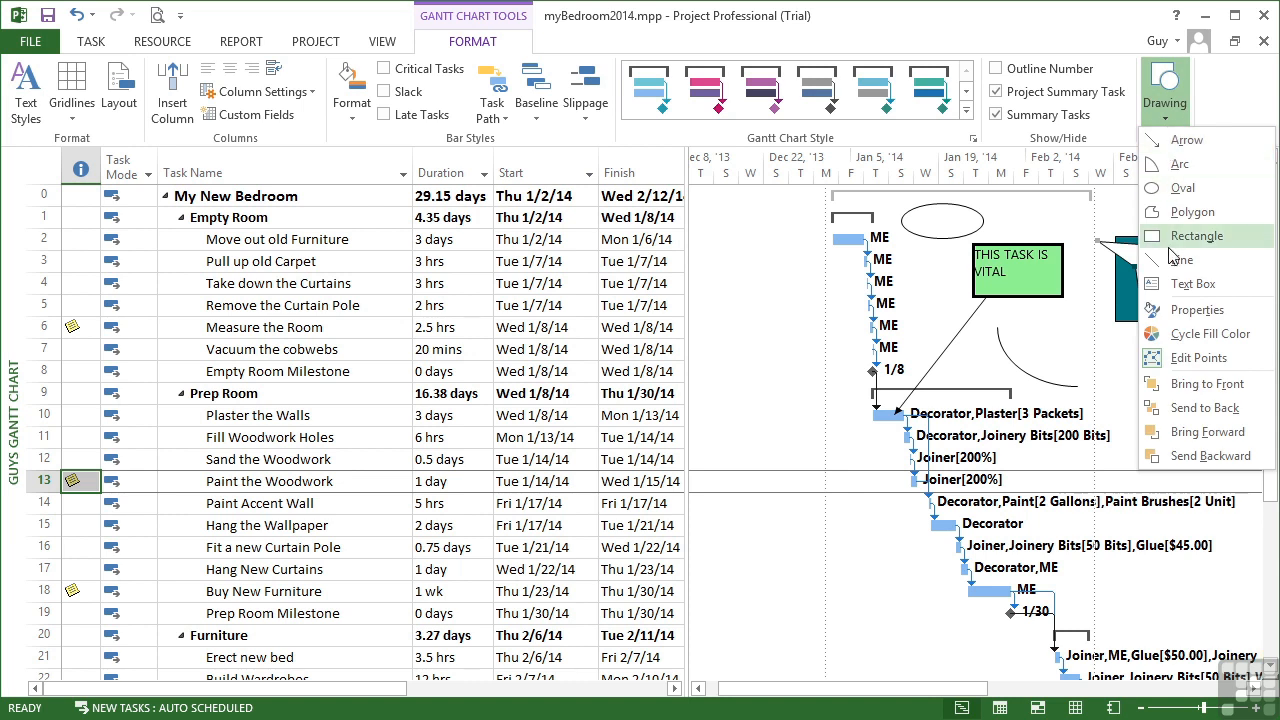
{"action": "left_click", "coordinate": [1204, 410]}
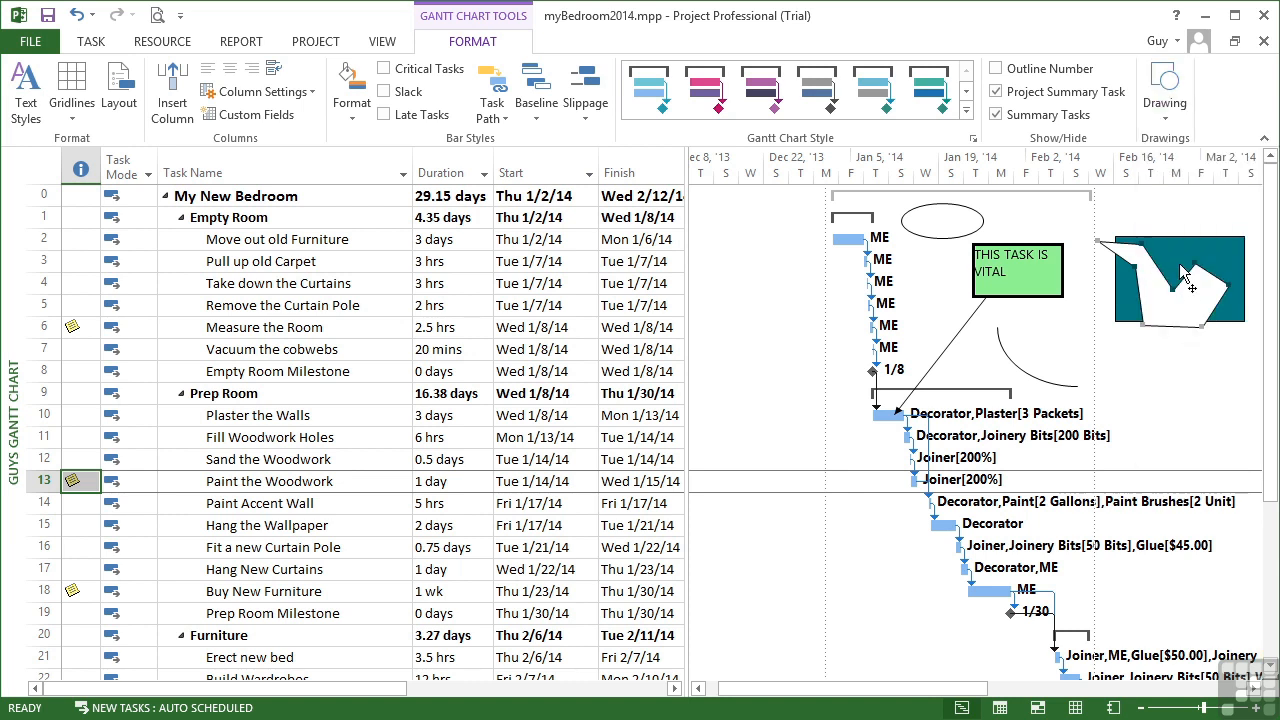
Shift the teal rectangle slightly down and left, then bring the polygon to the front and reposition it over the rectangle
{"action": "left_click", "coordinate": [1172, 217]}
{"action": "left_click_drag", "start_coordinate": [1171, 257], "coordinate": [1157, 303]}
{"action": "left_click", "coordinate": [1120, 244]}
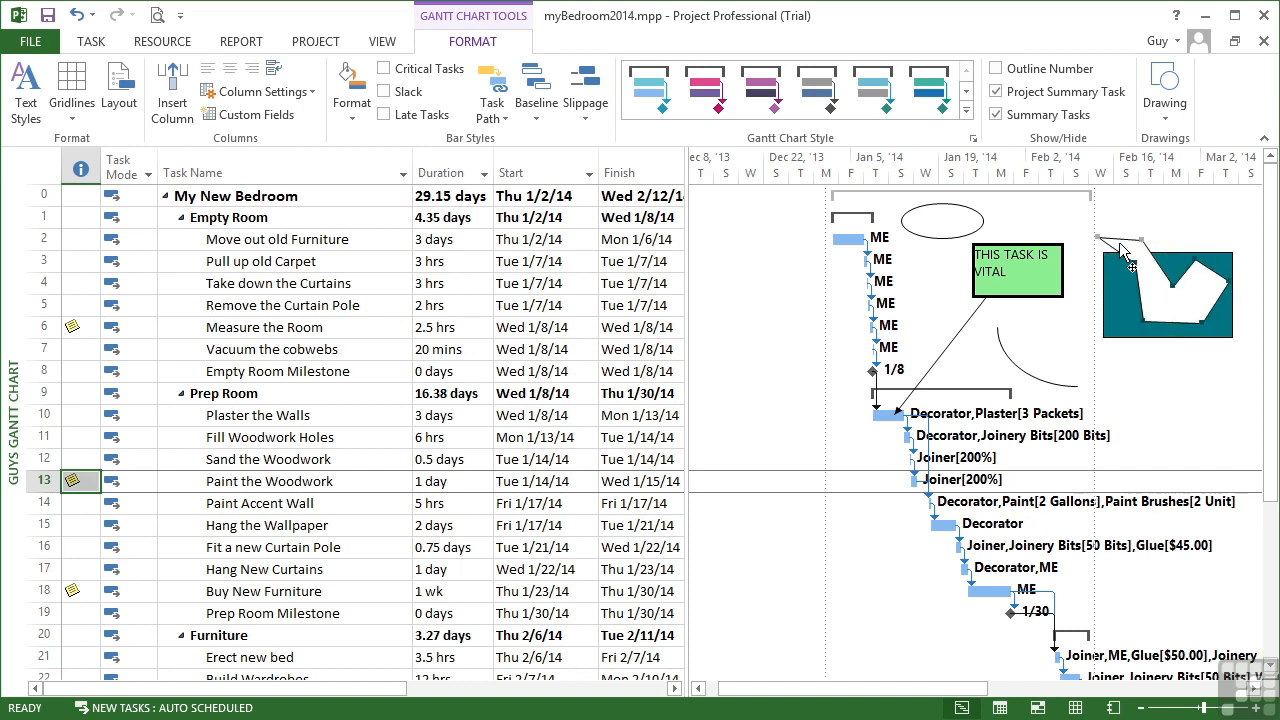
{"action": "left_click", "coordinate": [1165, 95]}
{"action": "left_click", "coordinate": [1190, 390]}
{"action": "mouse_move", "coordinate": [1165, 322]}
{"action": "left_mouse_down"}
{"action": "mouse_move", "coordinate": [1172, 338]}
{"action": "mouse_move", "coordinate": [1157, 323]}
{"action": "left_mouse_up"}
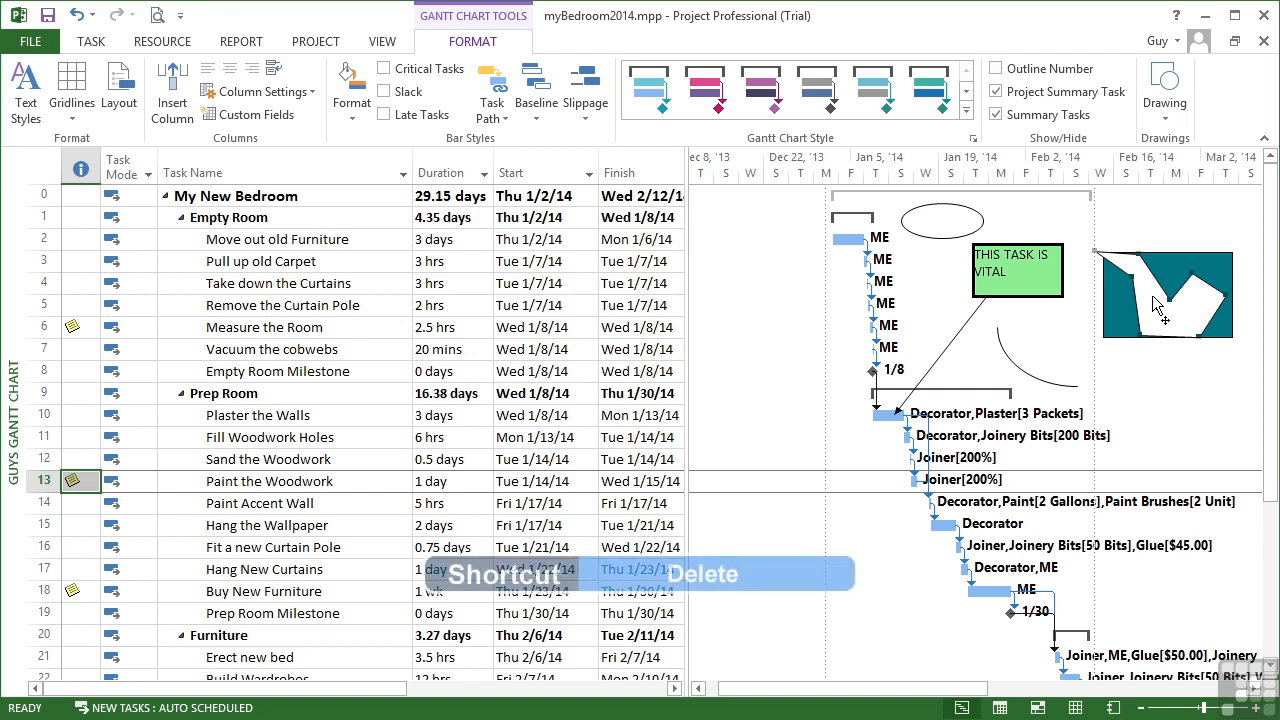
Delete the polygon, teal rectangle, arc and oval from the Gantt chart, keeping the green text box and its arrow
{"action": "key", "text": "Delete"}
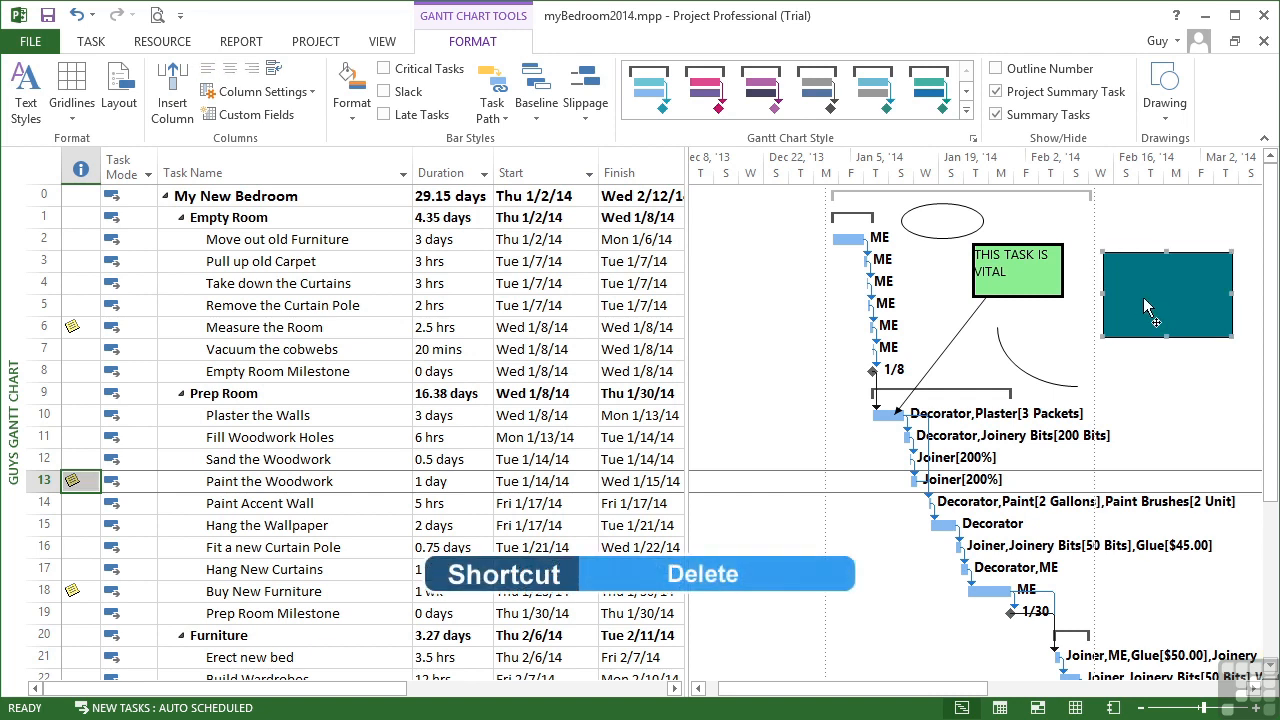
{"action": "key", "text": "Delete"}
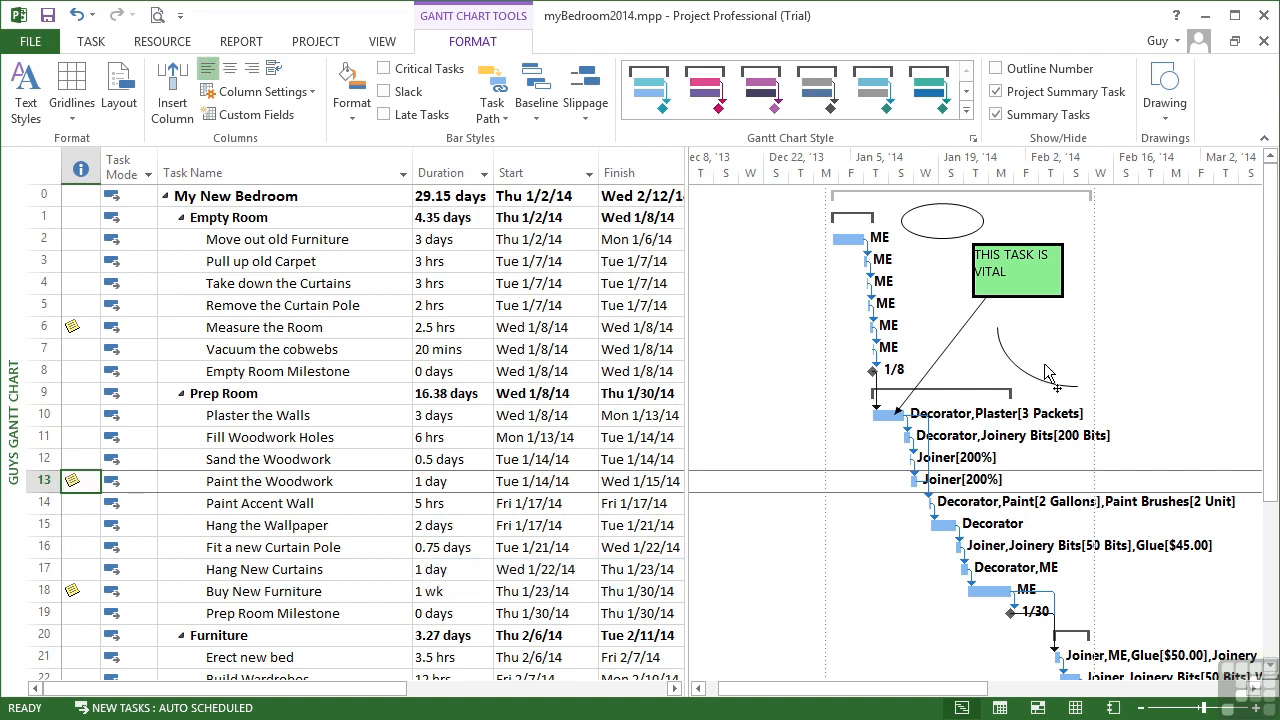
{"action": "left_click", "coordinate": [1027, 380]}
{"action": "key", "text": "Delete"}
{"action": "left_click", "coordinate": [942, 238]}
{"action": "key", "text": "Delete"}
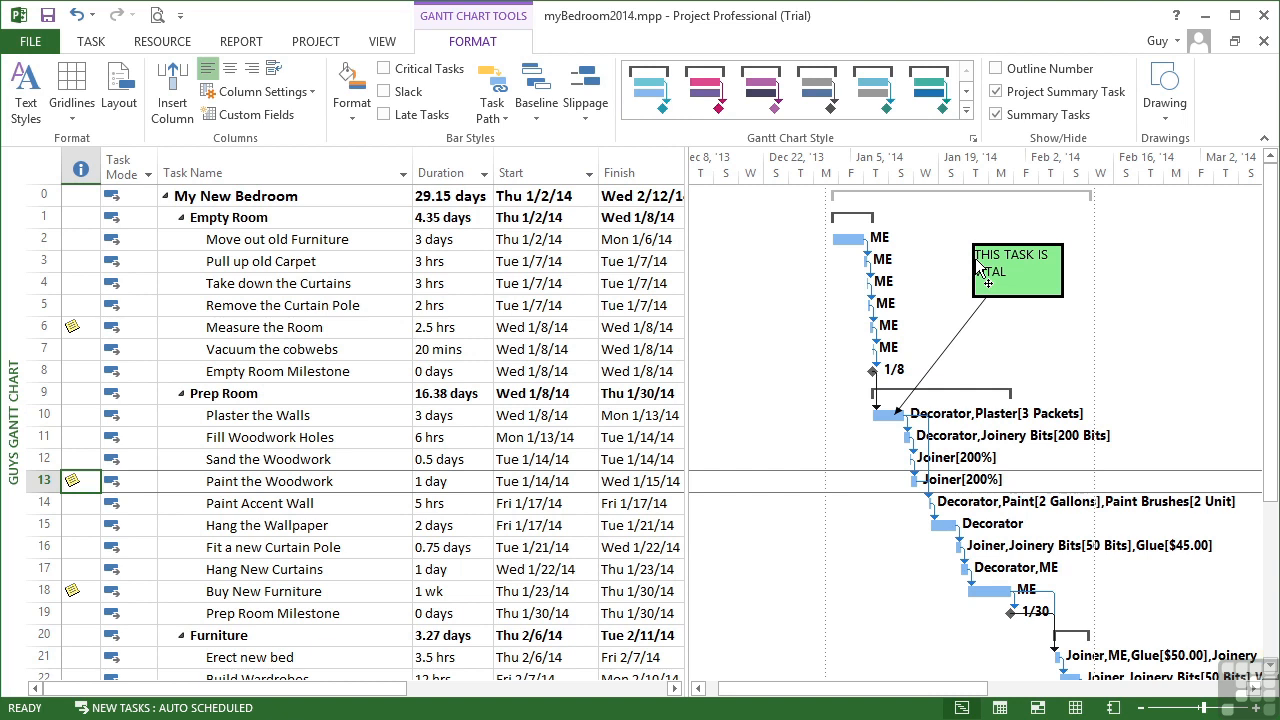
Open the print preview to check how the green text box and arrow print on the Gantt chart
{"action": "left_click", "coordinate": [1170, 118]}
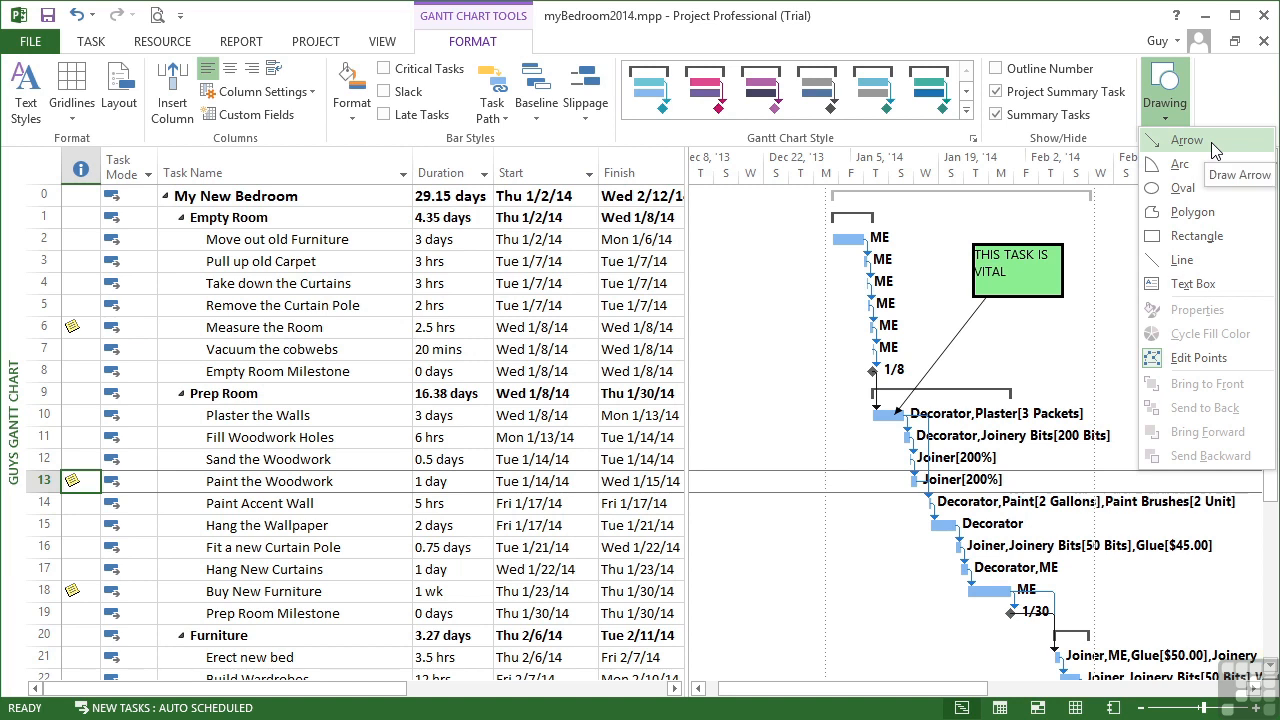
{"action": "left_click", "coordinate": [934, 304]}
{"action": "left_click", "coordinate": [158, 16]}
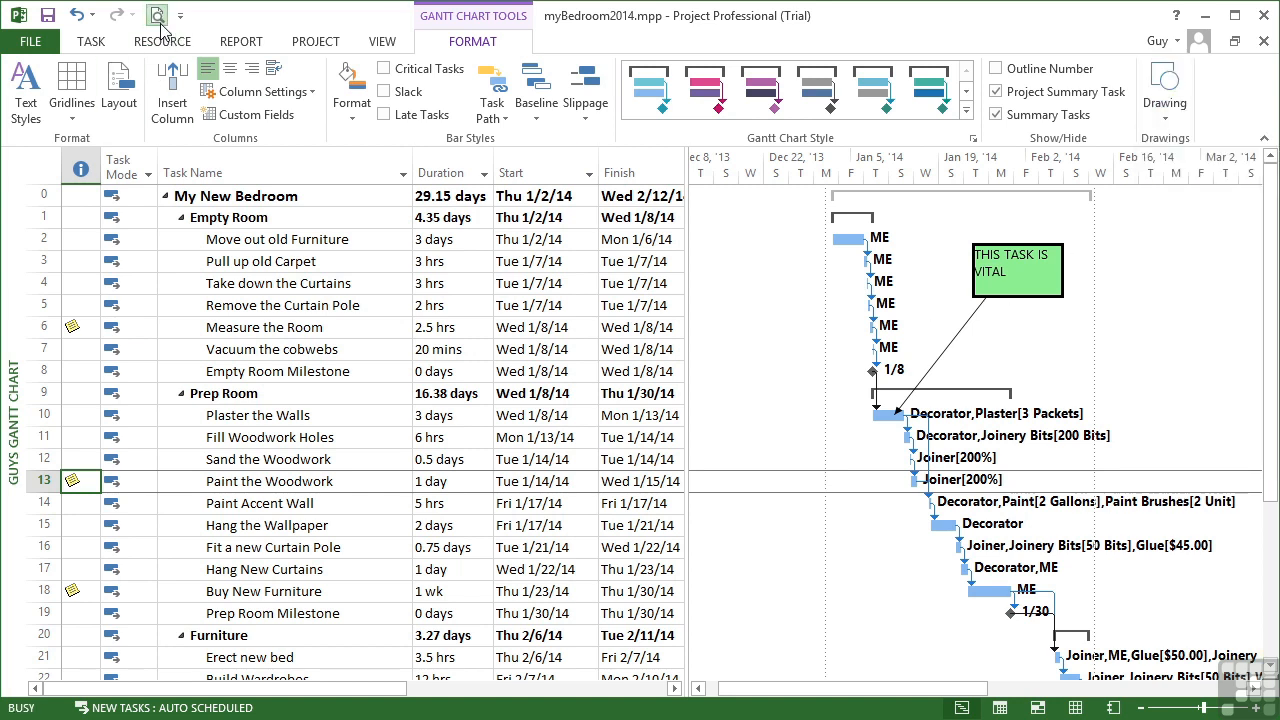
{"action": "left_click", "coordinate": [1013, 201]}
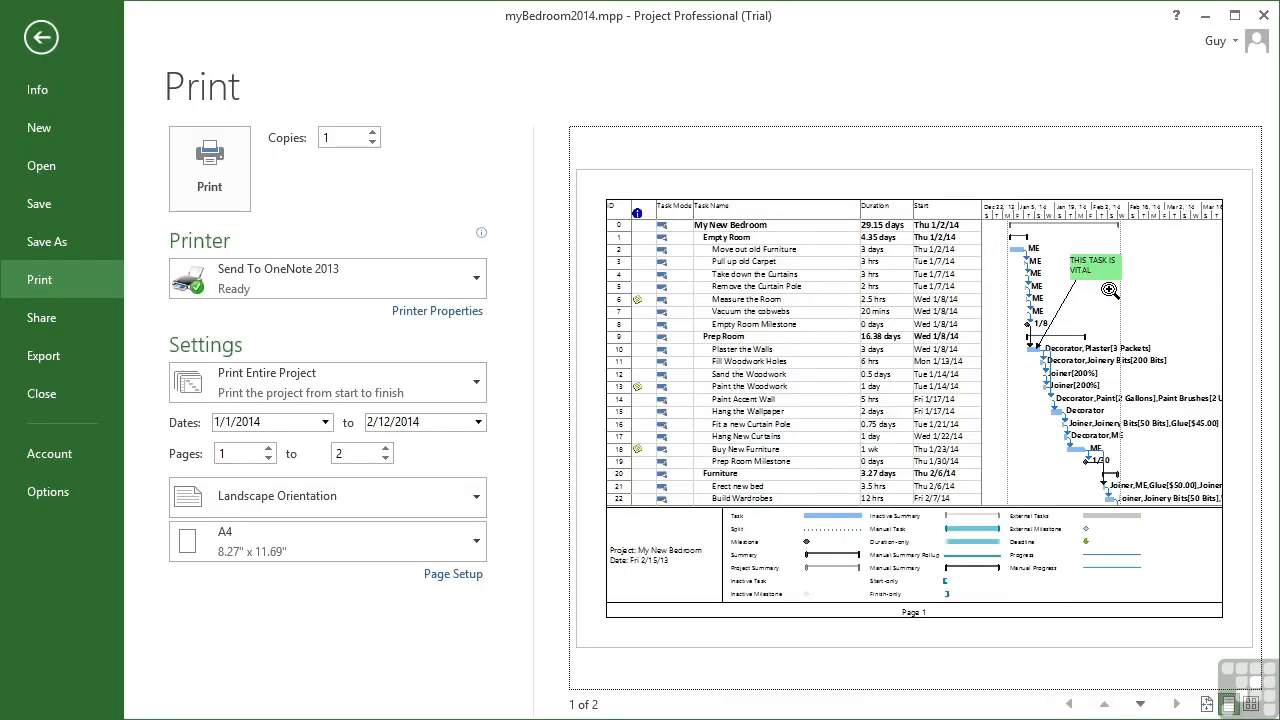